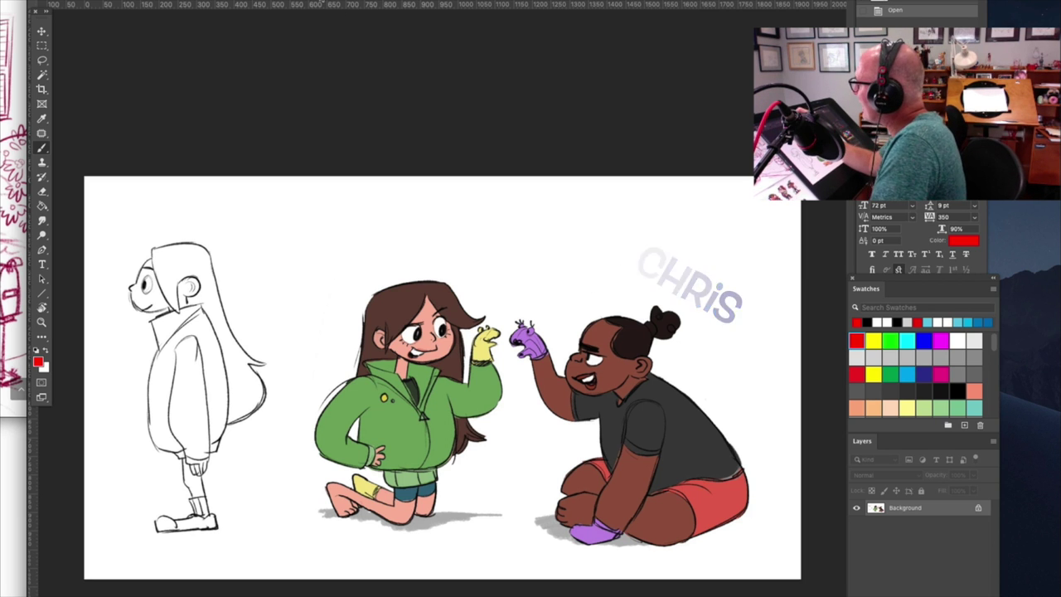
Look through the open character artwork files and stop at the drawing of the two standing coloured characters.
key("ctrl+Tab")
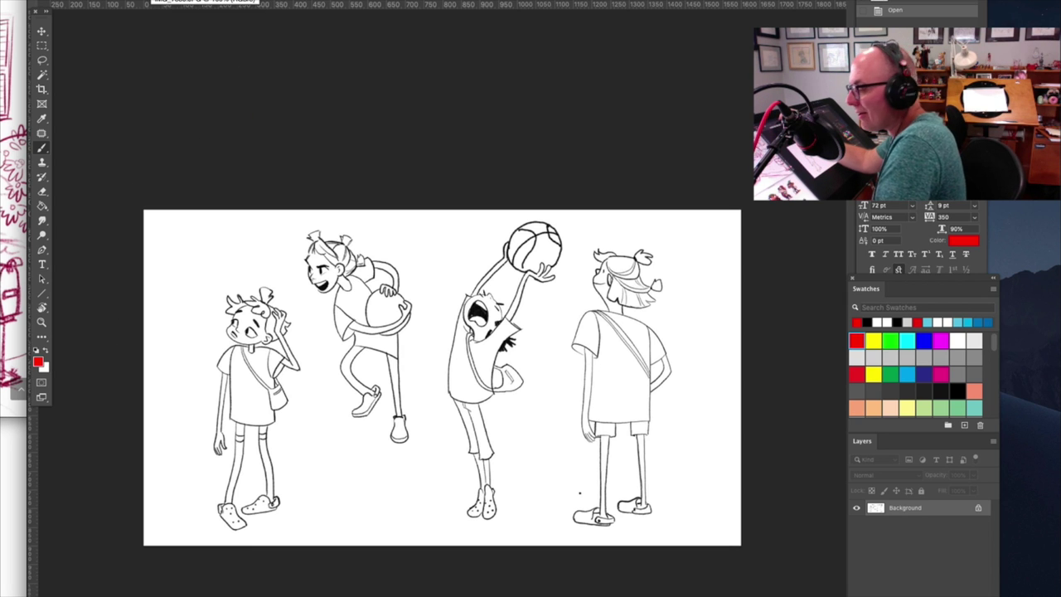
key("ctrl+Tab")
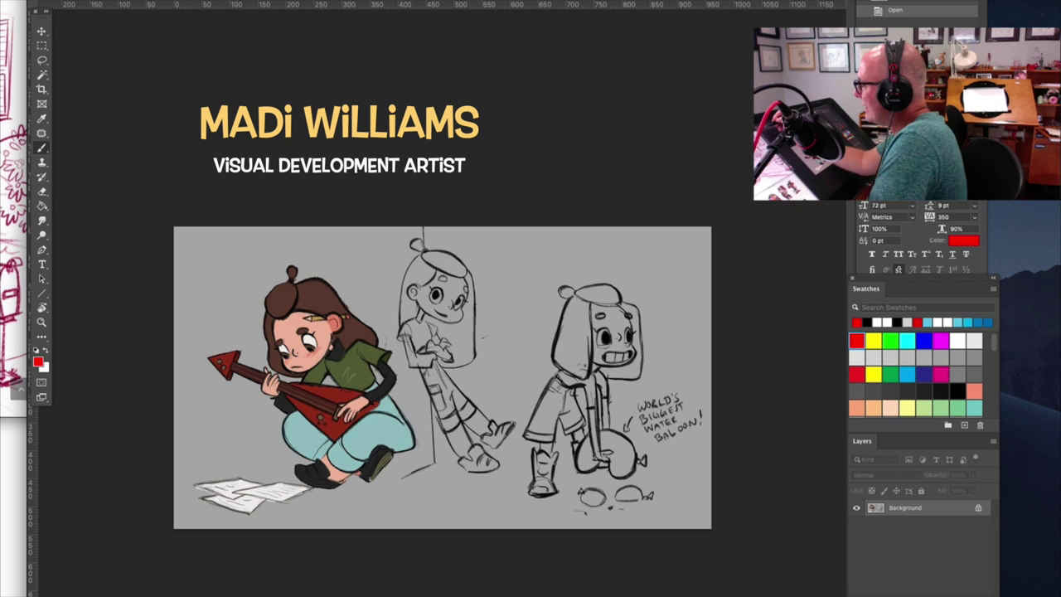
key("ctrl+Tab")
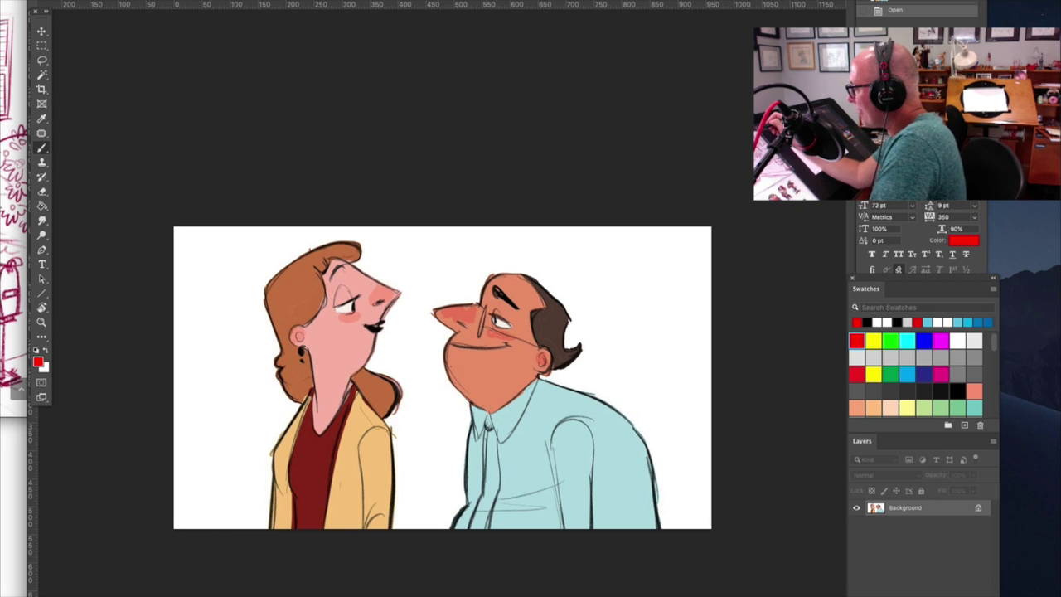
key("ctrl+Tab")
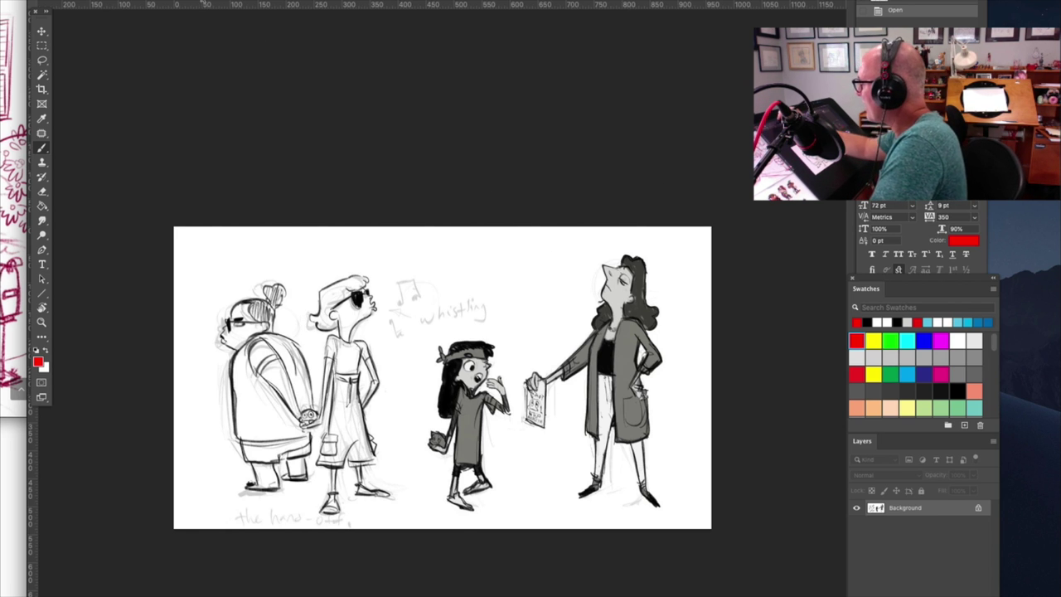
key("ctrl+Tab")
Add two new layers above the two-character artwork and fill the lower new layer with white.
key("super+alt+shift+n")
key("super+alt+shift+n")
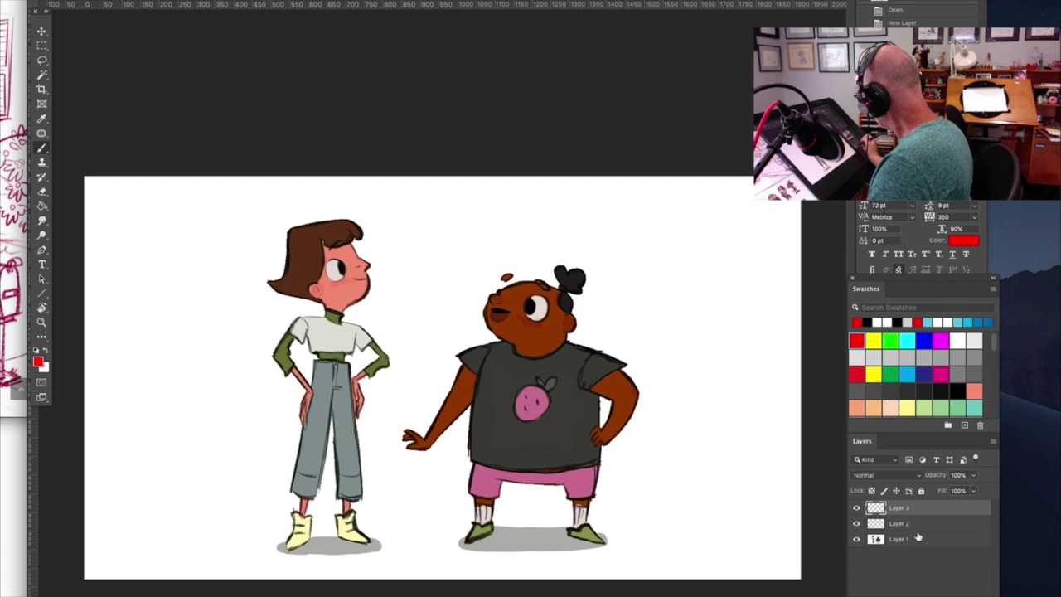
left_click(930, 522)
key("x")
key("g")
left_click(422, 322)
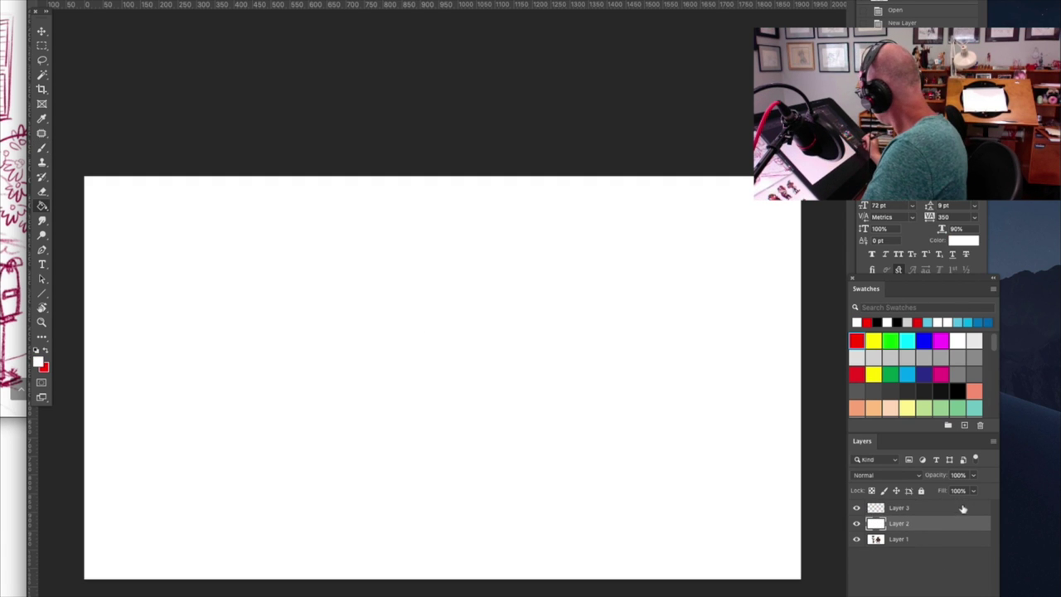
Lower the white layer's opacity to about 82%, and ready a red brush on the empty top layer.
mouse_move(974, 477)
left_mouse_down()
mouse_move(973, 489)
mouse_move(937, 495)
mouse_move(965, 492)
left_mouse_up()
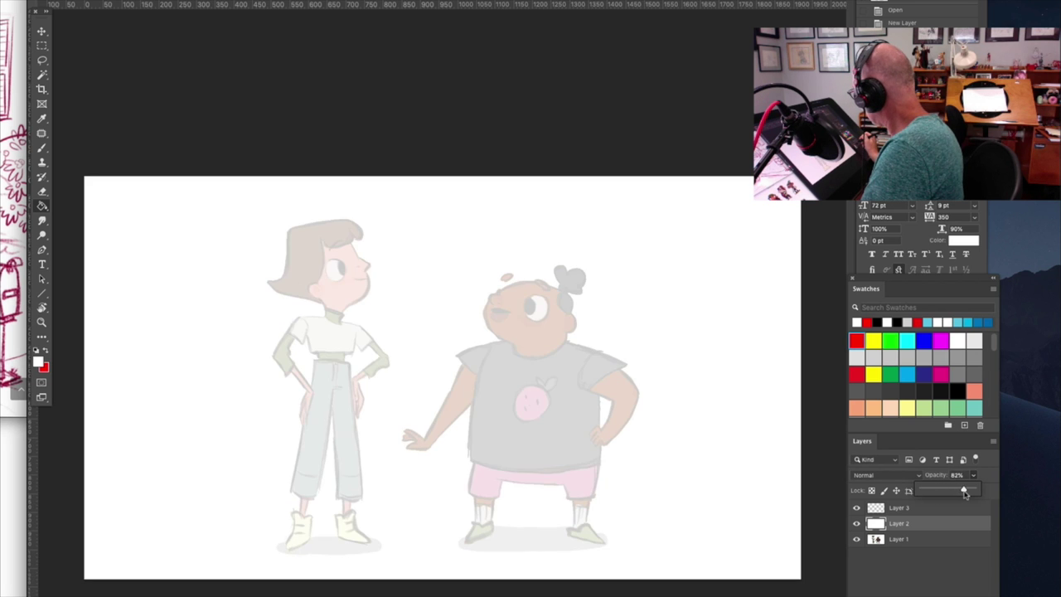
left_click(923, 512)
key("x")
key("b")
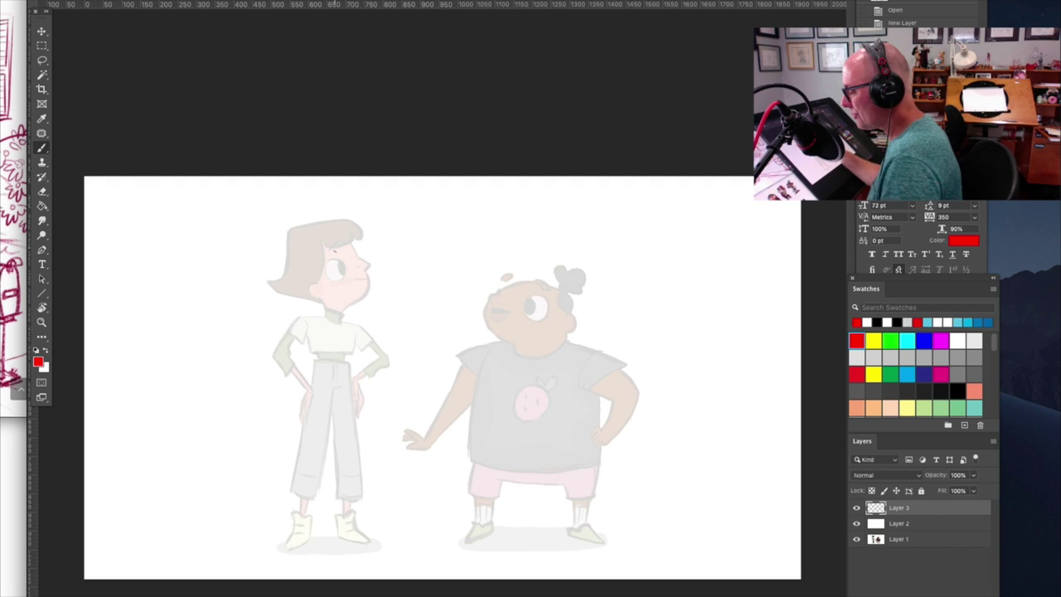
Review the other open character drawings for comparison and return to the faded two-character artwork.
key("ctrl+Tab")
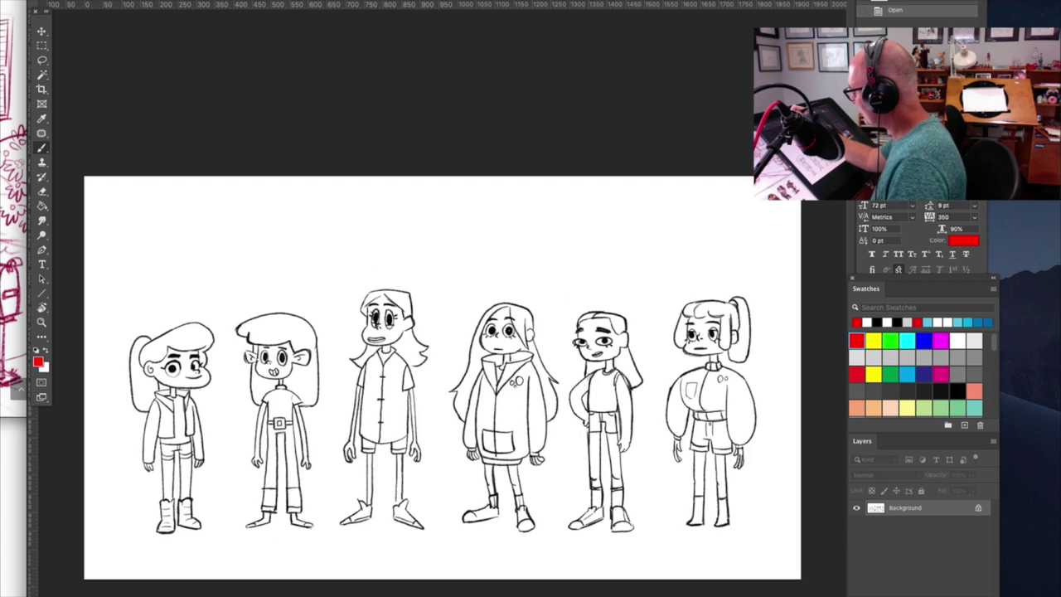
key("ctrl+Tab")
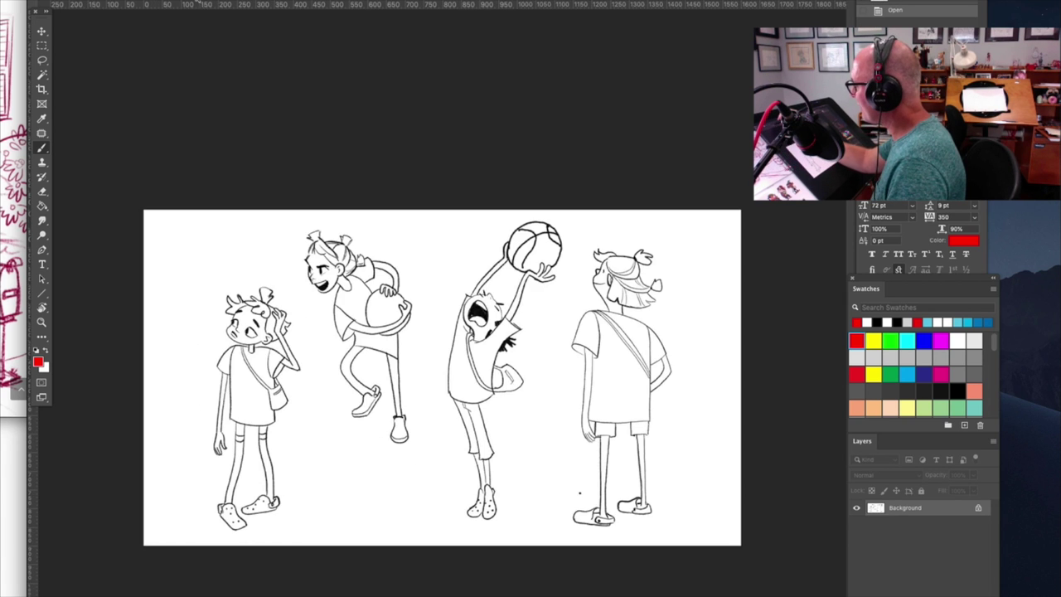
key("ctrl+Tab")
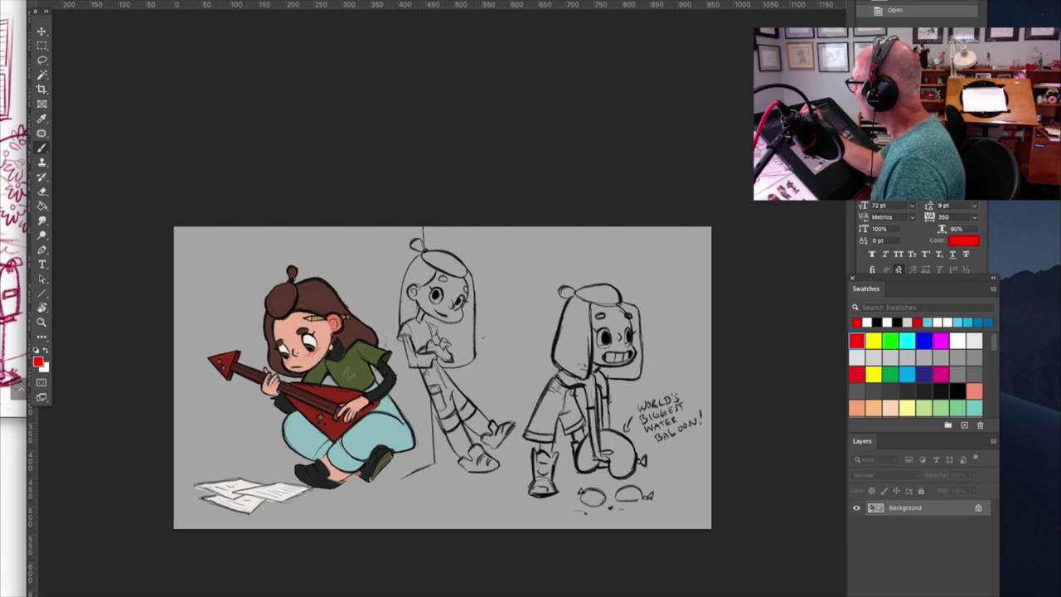
key("ctrl+Tab")
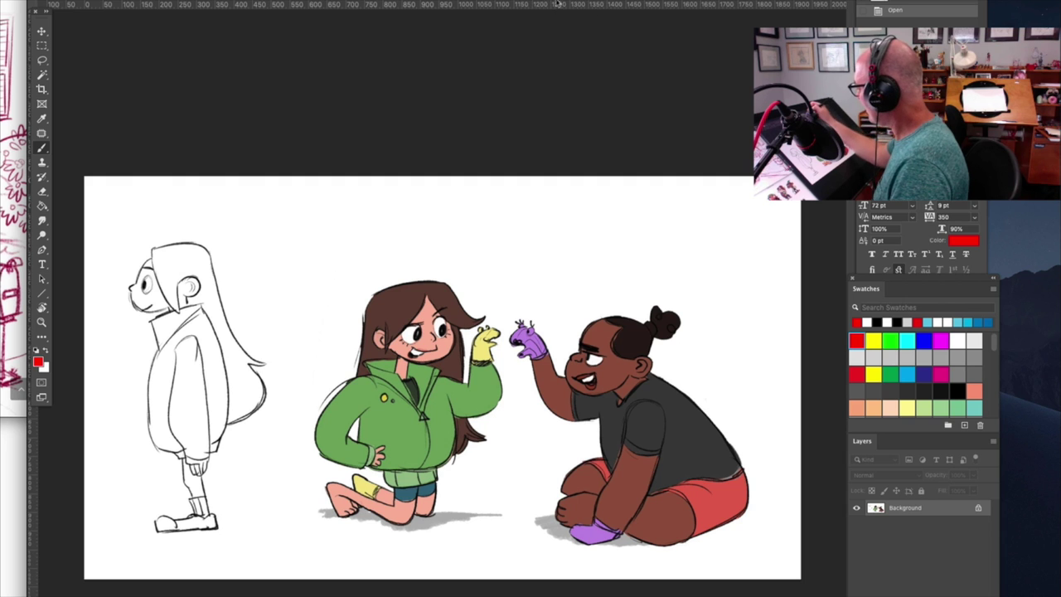
key("ctrl+Tab")
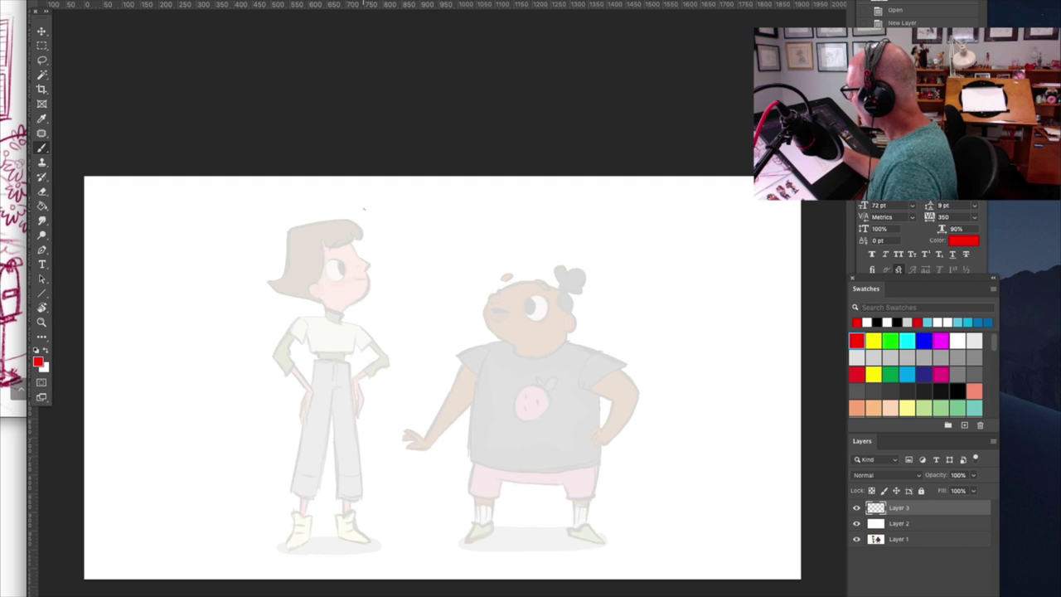
left_click_drag(364, 220, 388, 208)
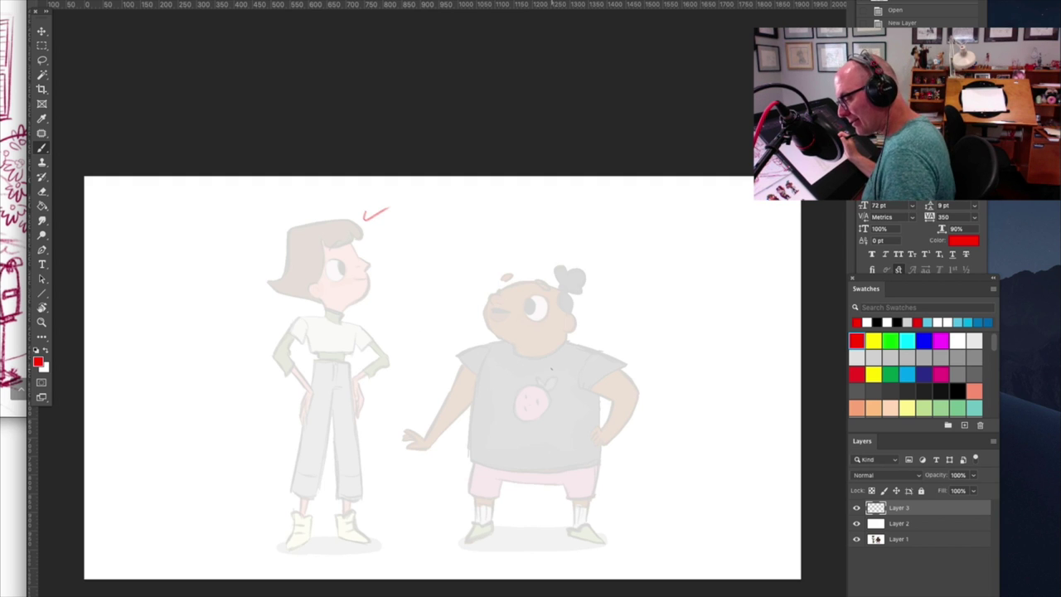
key("ctrl+z")
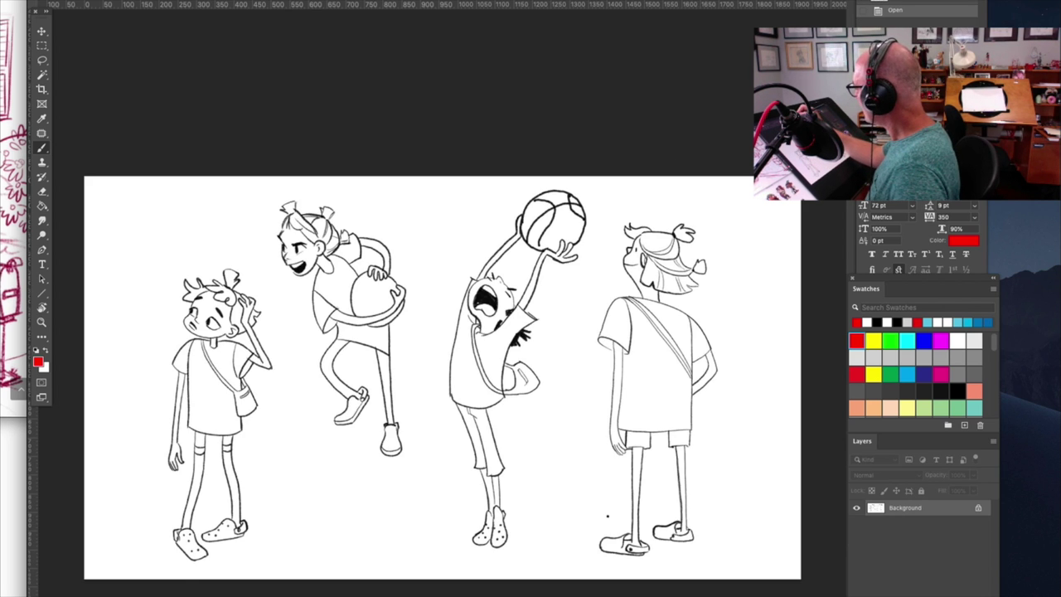
key("ctrl+Tab")
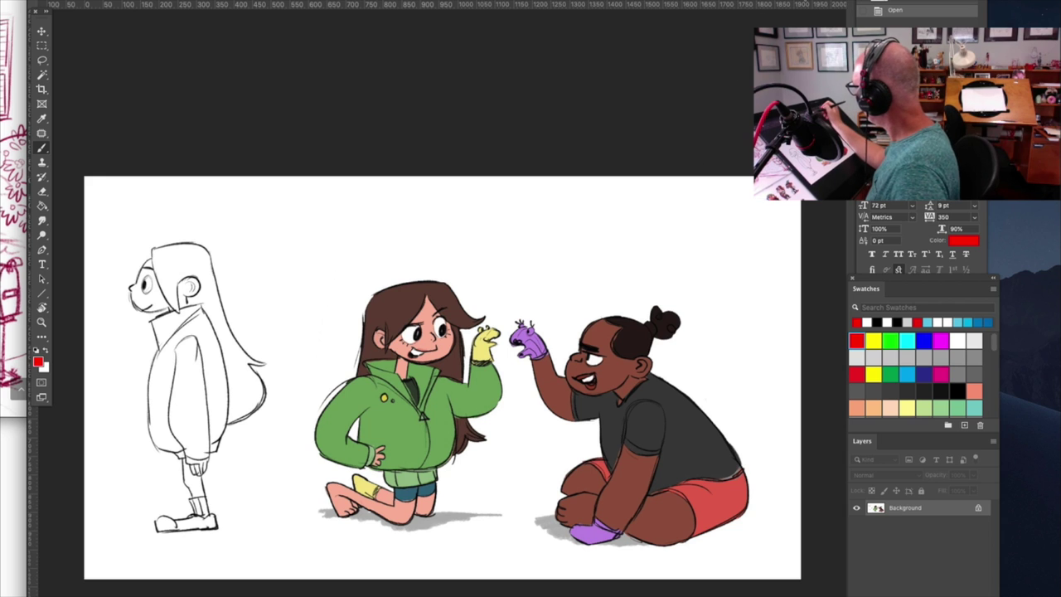
key("ctrl+Tab")
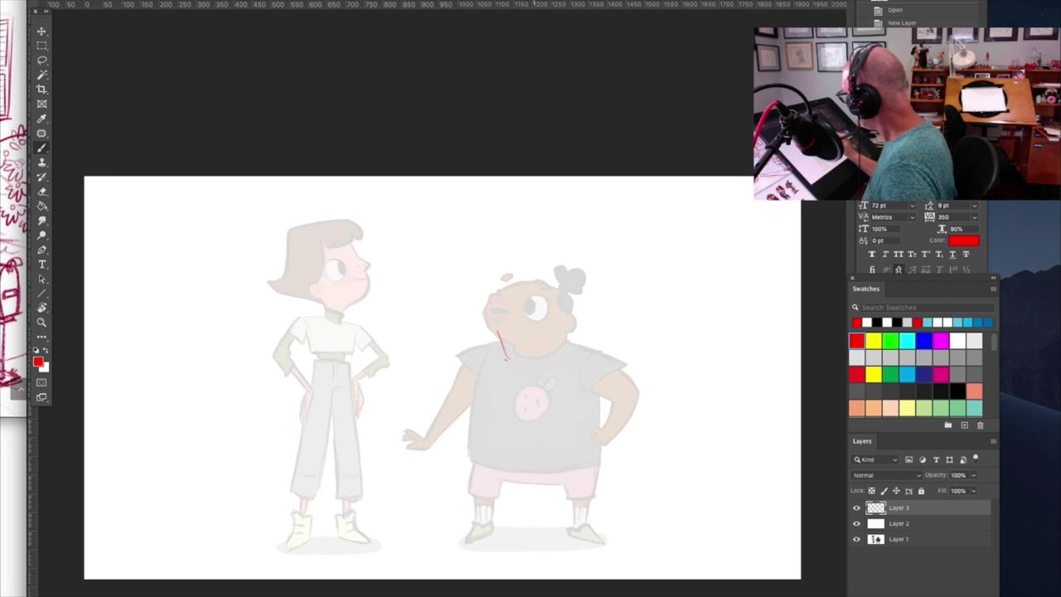
Sketch the shorter character's head in red over the faded drawing, with jaw, rounded skull and hair outline.
mouse_move(505, 357)
left_mouse_down()
mouse_move(540, 363)
mouse_move(568, 347)
left_mouse_up()
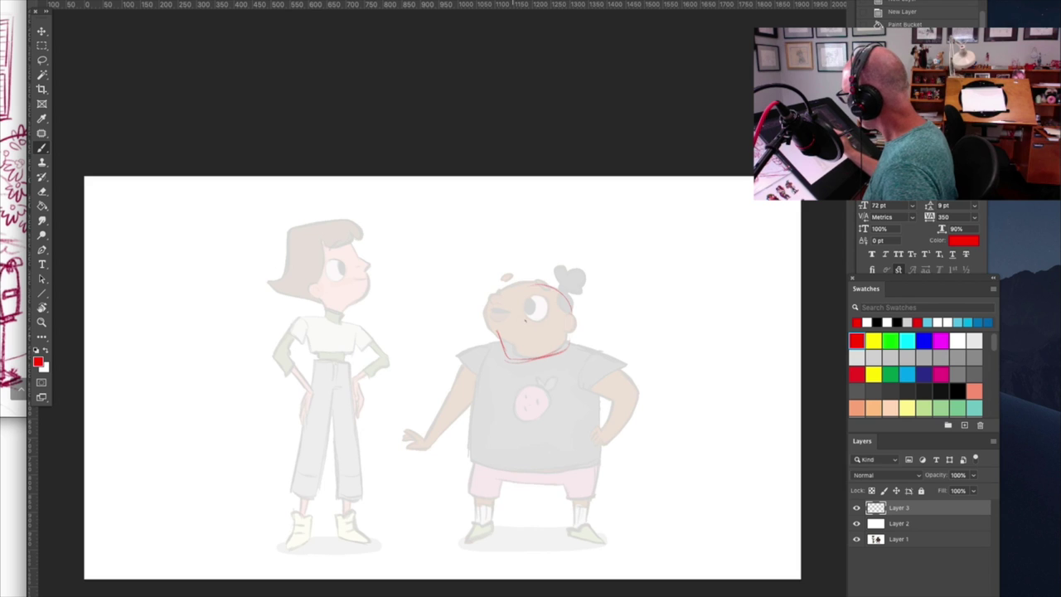
mouse_move(524, 282)
left_mouse_down()
mouse_move(497, 308)
mouse_move(504, 355)
left_mouse_up()
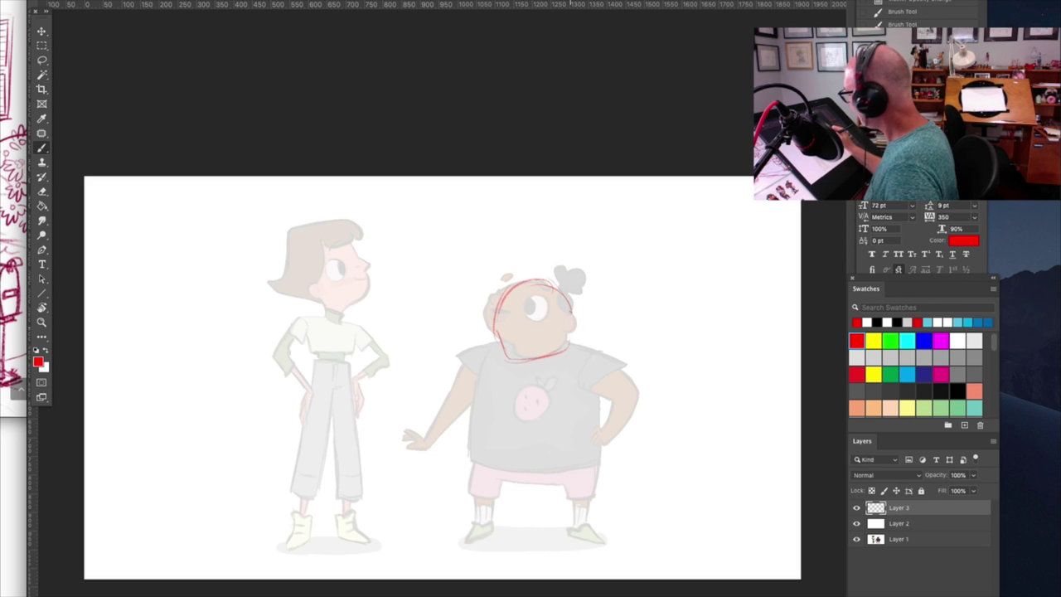
mouse_move(541, 267)
left_mouse_down()
mouse_move(491, 309)
mouse_move(499, 355)
left_mouse_up()
left_click_drag(544, 267, 579, 346)
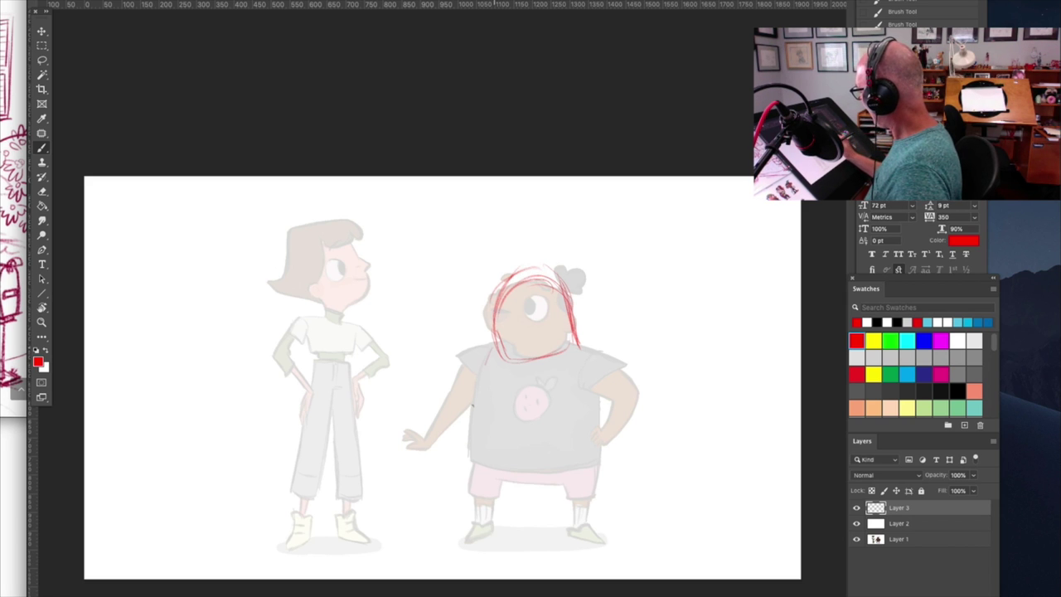
Sketch the shorter character's rounded torso in red, with curved sides and a bowed shirt hem.
mouse_move(478, 367)
left_mouse_down()
mouse_move(468, 412)
mouse_move(480, 423)
mouse_move(482, 344)
mouse_move(466, 452)
left_mouse_up()
mouse_move(482, 343)
left_mouse_down()
mouse_move(461, 458)
mouse_move(582, 461)
left_mouse_up()
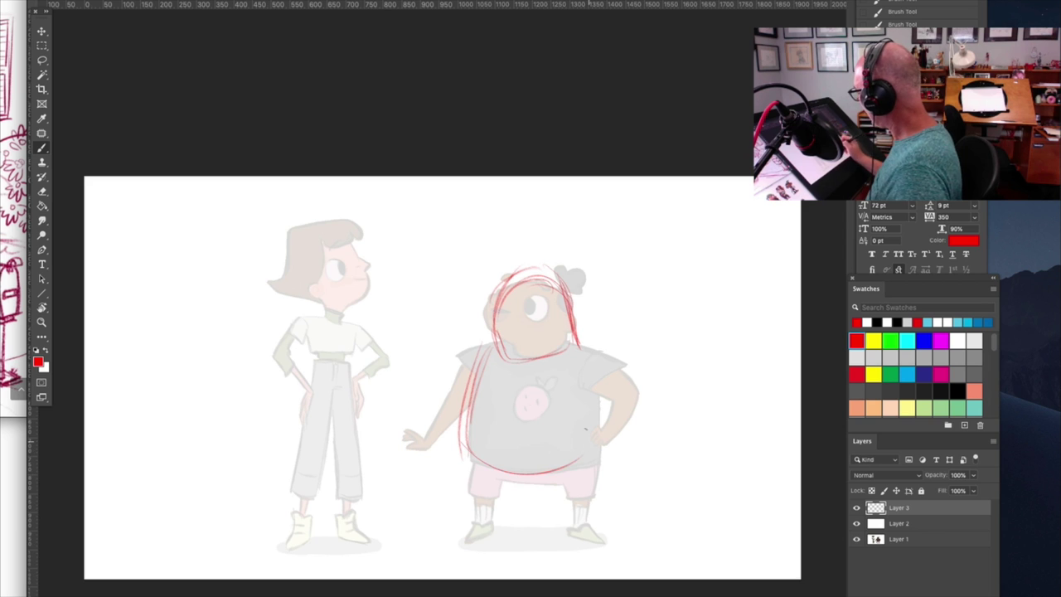
mouse_move(594, 368)
left_mouse_down()
mouse_move(580, 459)
mouse_move(590, 453)
left_mouse_up()
left_click_drag(596, 348, 592, 427)
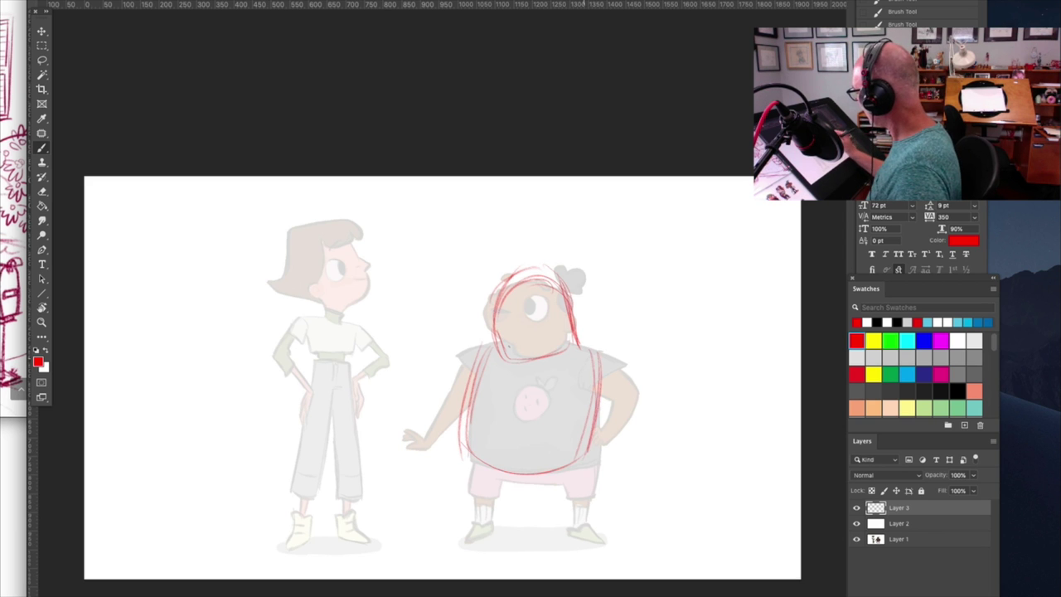
left_click_drag(602, 358, 593, 458)
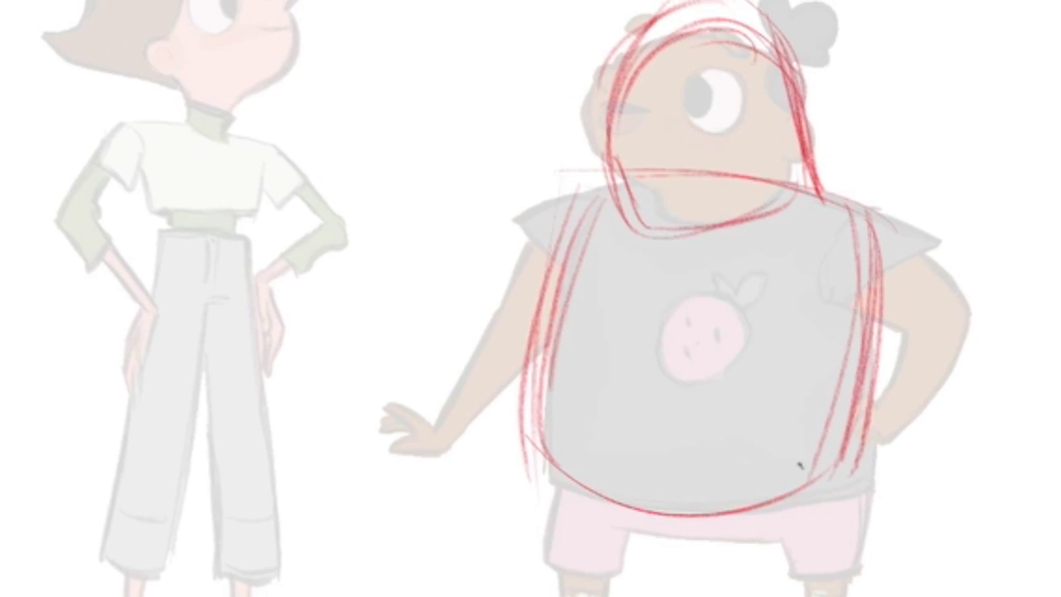
Sketch the shorter character's shorts in red below the shirt hem, with outer sides, leg openings and crotch line.
left_click_drag(545, 421, 562, 539)
left_click_drag(561, 460, 596, 538)
mouse_move(562, 535)
left_mouse_down()
mouse_move(646, 552)
mouse_move(668, 516)
left_mouse_up()
mouse_move(652, 518)
left_mouse_down()
mouse_move(741, 515)
mouse_move(750, 556)
left_mouse_up()
left_click_drag(746, 557, 850, 540)
left_click_drag(844, 448, 832, 530)
Draw the shorter character's two legs in red below the shorts and outline both feet.
left_click_drag(641, 515, 640, 571)
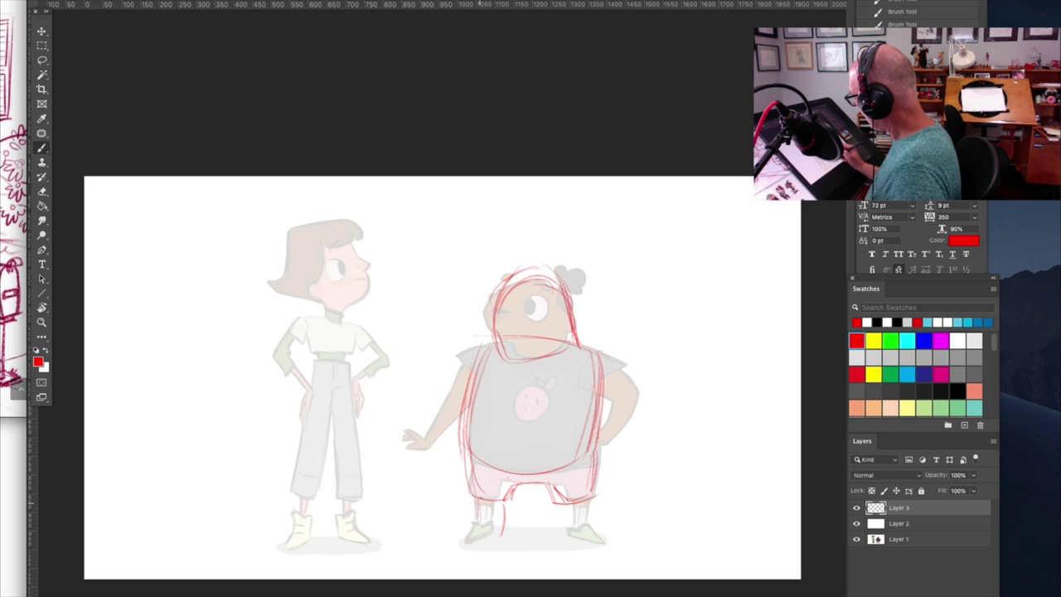
left_click_drag(600, 442, 591, 574)
left_click_drag(597, 471, 589, 572)
left_click_drag(503, 483, 502, 529)
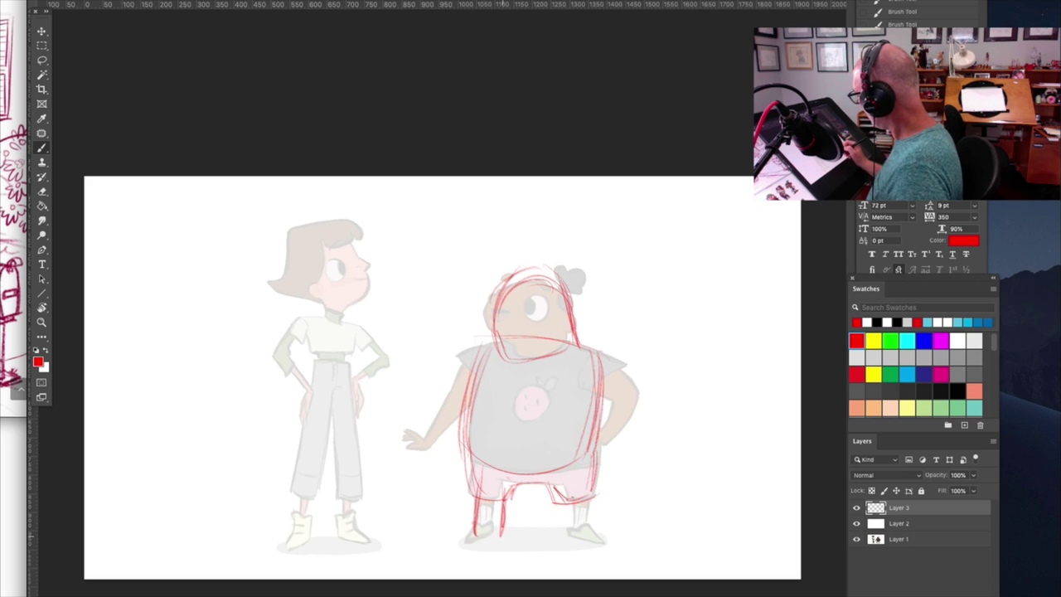
mouse_move(572, 483)
left_mouse_down()
mouse_move(566, 530)
mouse_move(590, 530)
mouse_move(564, 540)
left_mouse_up()
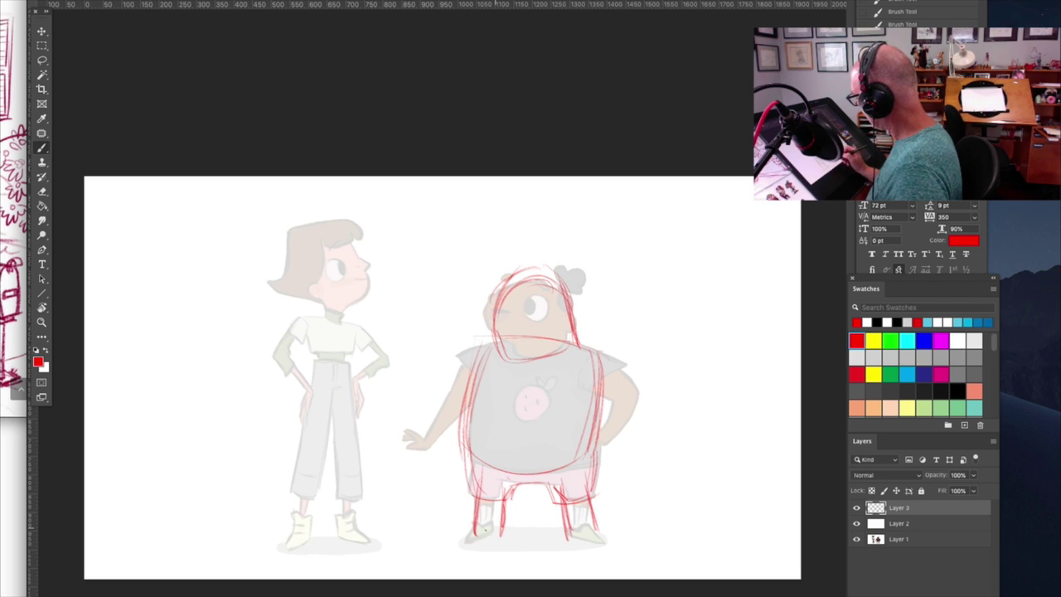
mouse_move(471, 544)
left_mouse_down()
mouse_move(502, 536)
mouse_move(466, 546)
left_mouse_up()
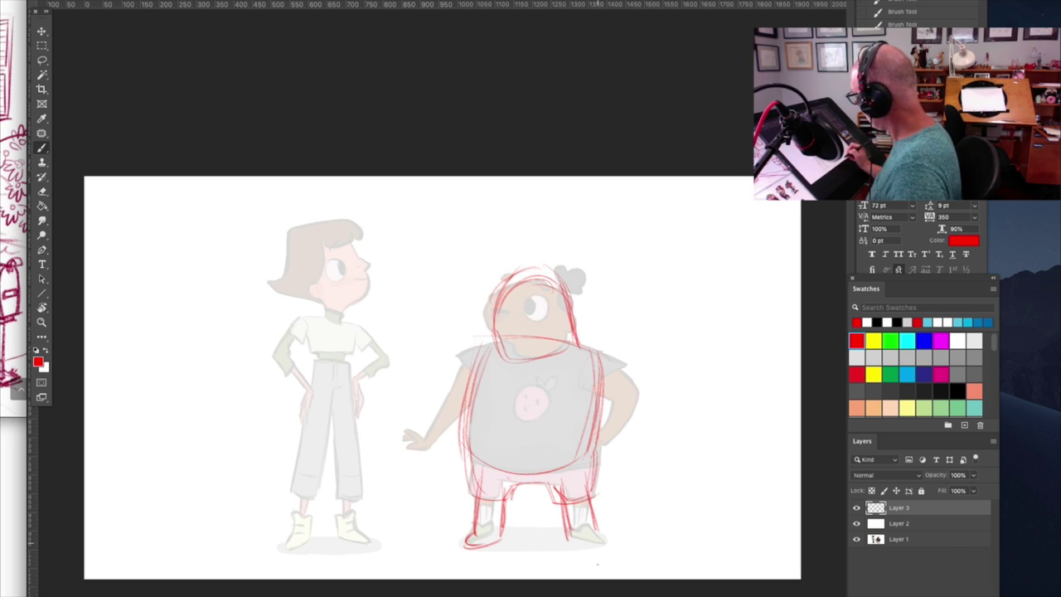
left_click_drag(569, 539, 601, 548)
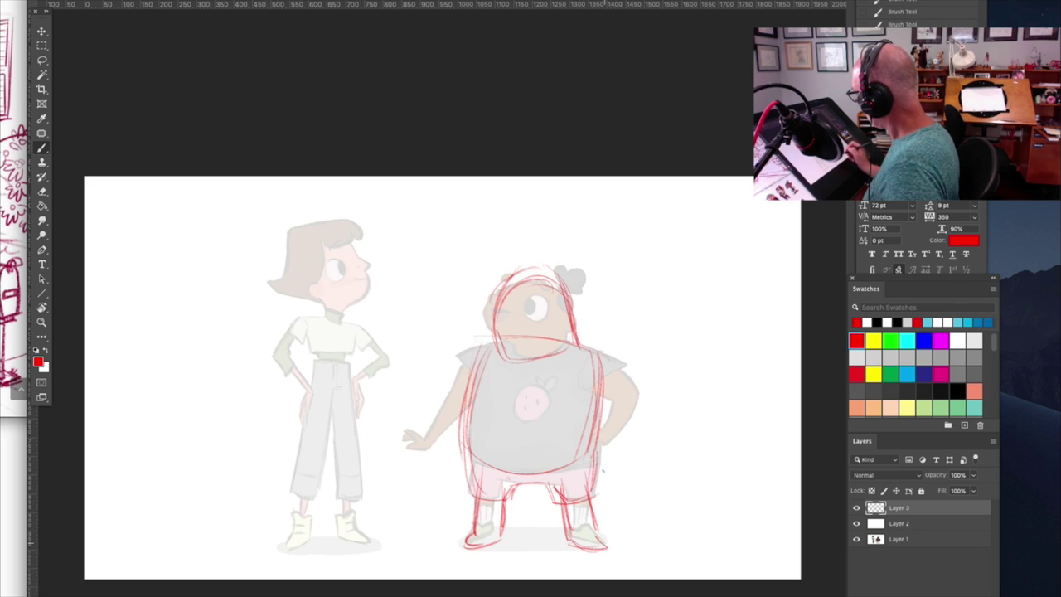
Sketch the shorter character's hand resting on the hip and the sloping shoulder lines on both sides of the neck.
left_click_drag(567, 445, 586, 439)
left_click_drag(569, 456, 585, 445)
left_click_drag(580, 436, 609, 458)
left_click_drag(587, 347, 635, 407)
left_click_drag(572, 331, 627, 380)
left_click_drag(723, 209, 821, 305)
left_click_drag(617, 227, 552, 258)
mouse_move(772, 222)
left_mouse_down()
mouse_move(739, 247)
mouse_move(730, 242)
left_mouse_up()
Draw a curved centre line down the shorter character's torso and build up the bent arm's outer contour.
left_click_drag(651, 300, 631, 456)
left_click_drag(783, 252, 789, 426)
left_click_drag(862, 305, 779, 419)
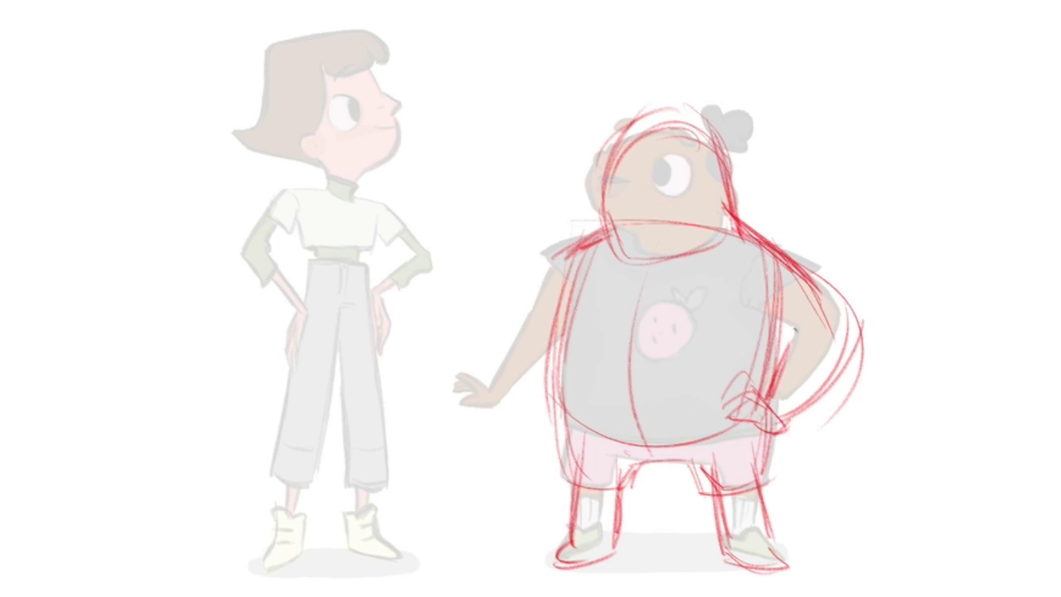
mouse_move(745, 252)
left_mouse_down()
mouse_move(820, 282)
mouse_move(854, 348)
left_mouse_up()
left_click_drag(857, 265, 763, 428)
left_click_drag(849, 312, 794, 447)
left_click_drag(839, 304, 785, 423)
Add the armhole curve and sleeve edge to the shorter character's bent arm.
left_click_drag(764, 250, 761, 340)
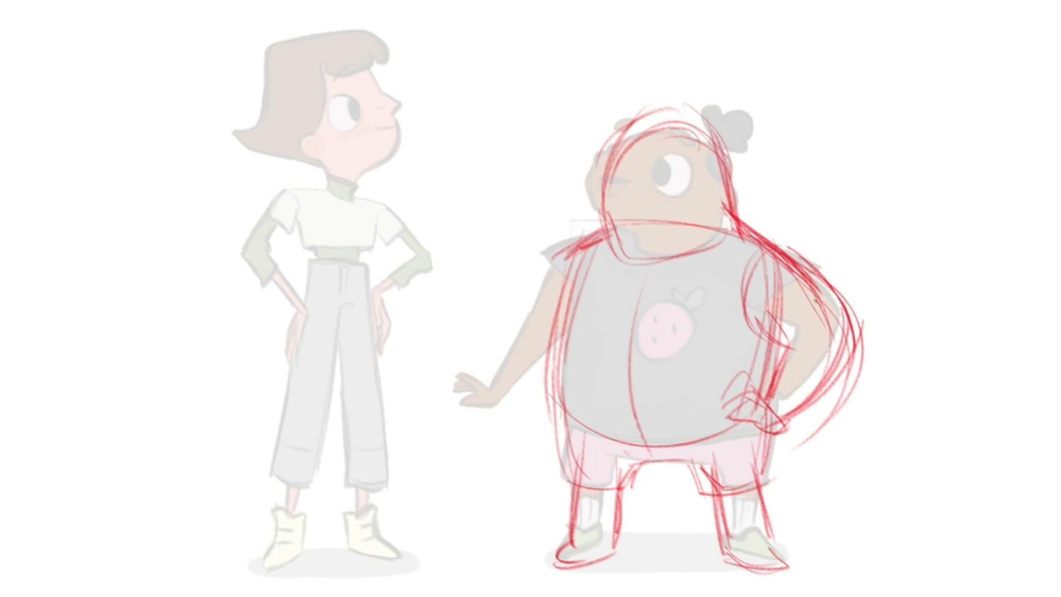
left_click_drag(809, 287, 771, 329)
left_click_drag(822, 287, 765, 351)
Sketch the sleeve edge and both contours of the shorter character's lowered arm.
left_click_drag(535, 276, 558, 297)
left_click_drag(533, 285, 561, 310)
left_click_drag(564, 248, 534, 290)
left_click_drag(564, 252, 514, 385)
left_click_drag(556, 267, 501, 415)
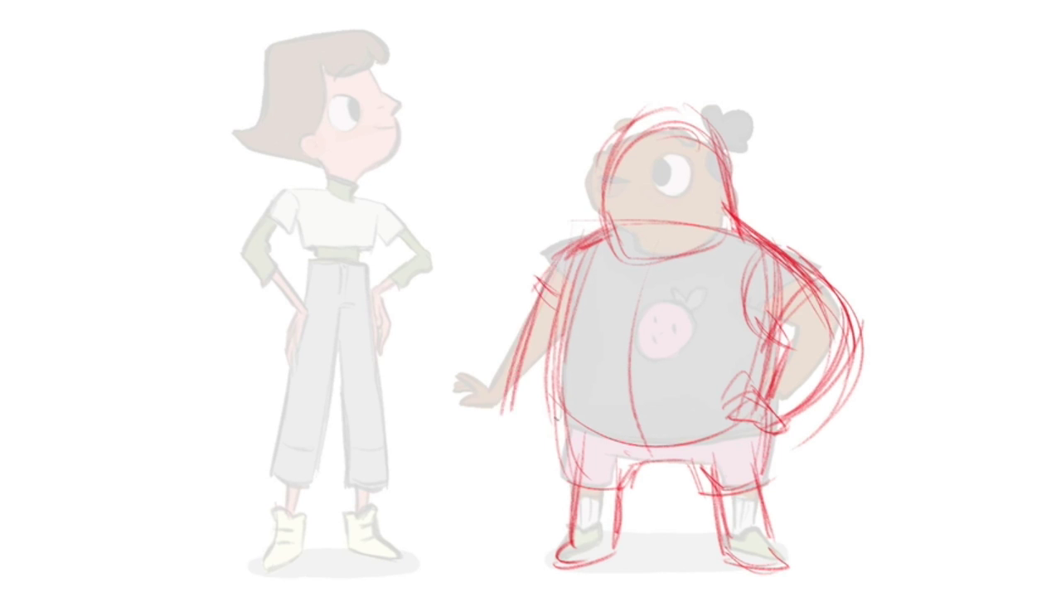
left_click_drag(570, 365, 531, 428)
Hide the red sketch and white overlay layers to compare with the original artwork, and show both again.
left_click_drag(312, 286, 379, 266)
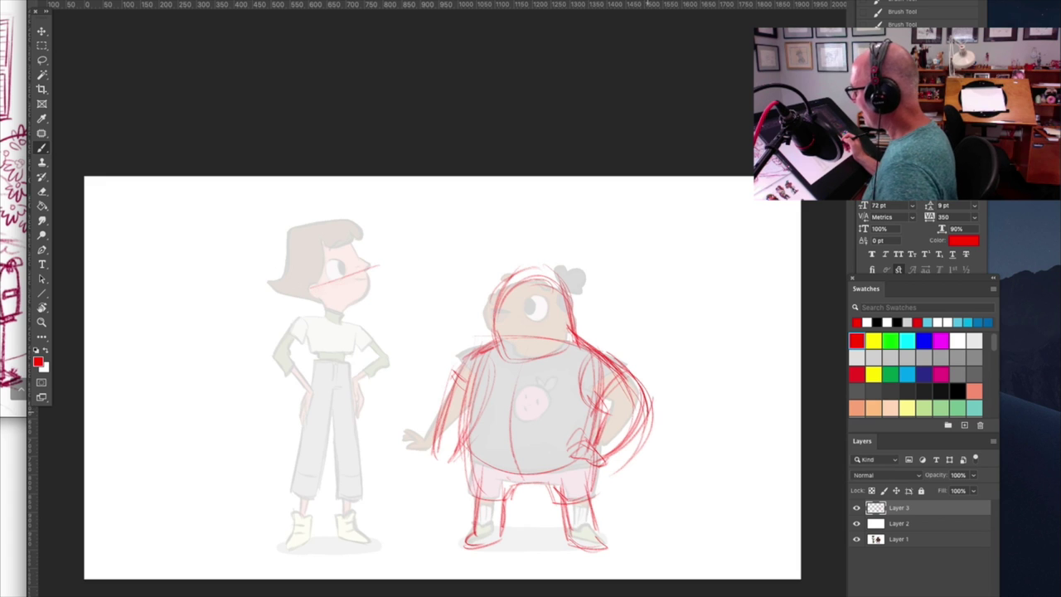
key("ctrl+z")
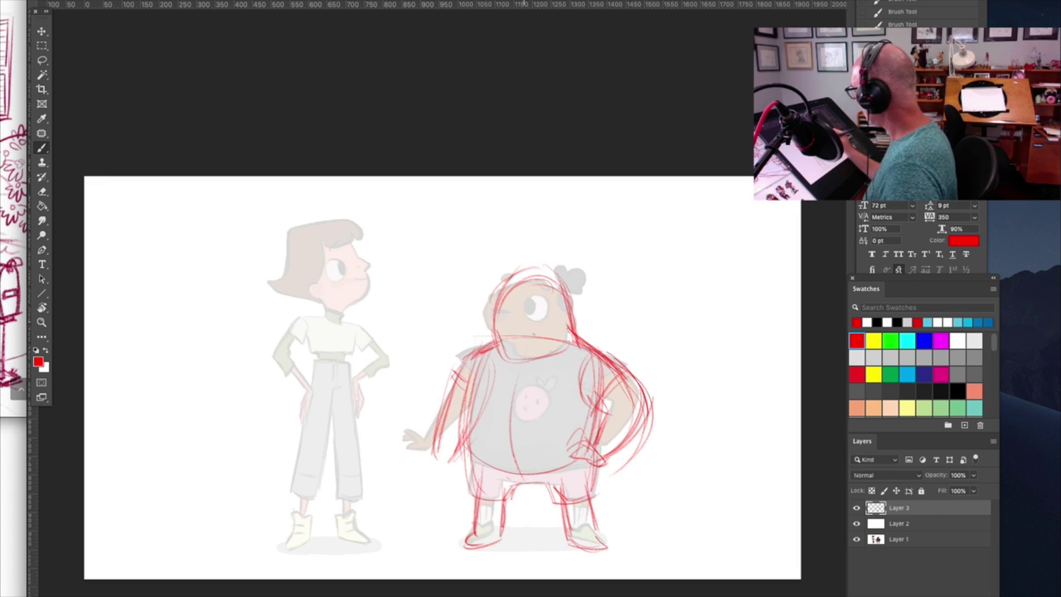
left_click_drag(856, 523, 859, 508)
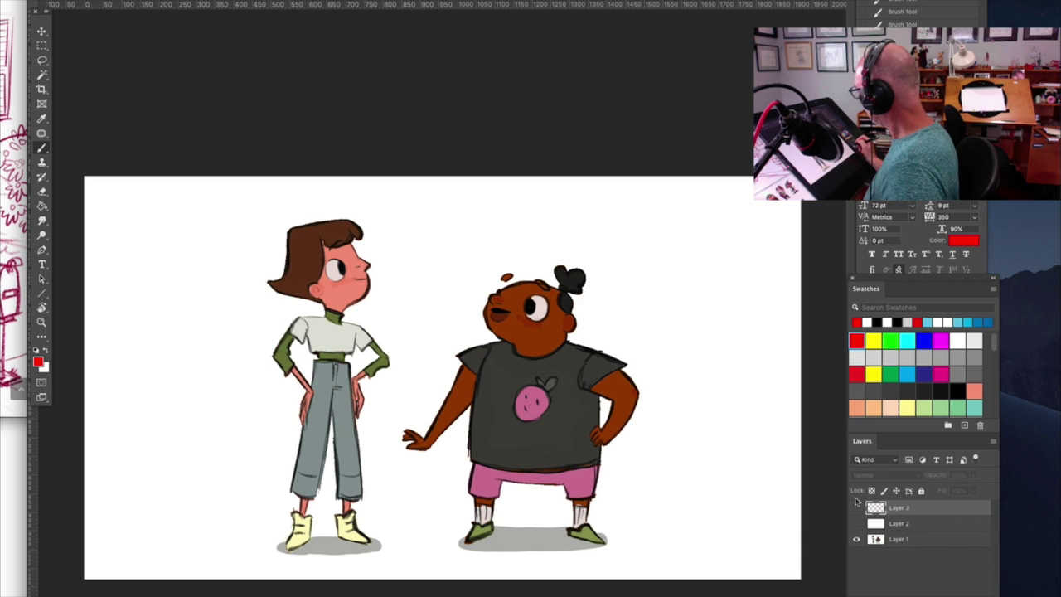
left_click_drag(856, 523, 857, 507)
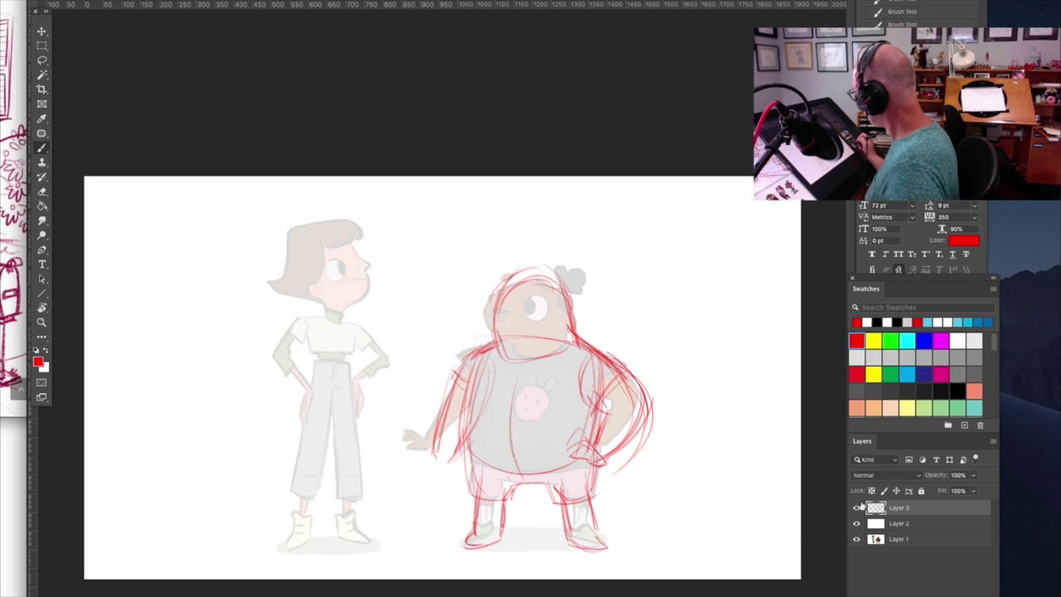
Sketch a round hair bun on top of the shorter character's head and a curved hem line across the bottom of the shirt.
left_click_drag(563, 253, 581, 241)
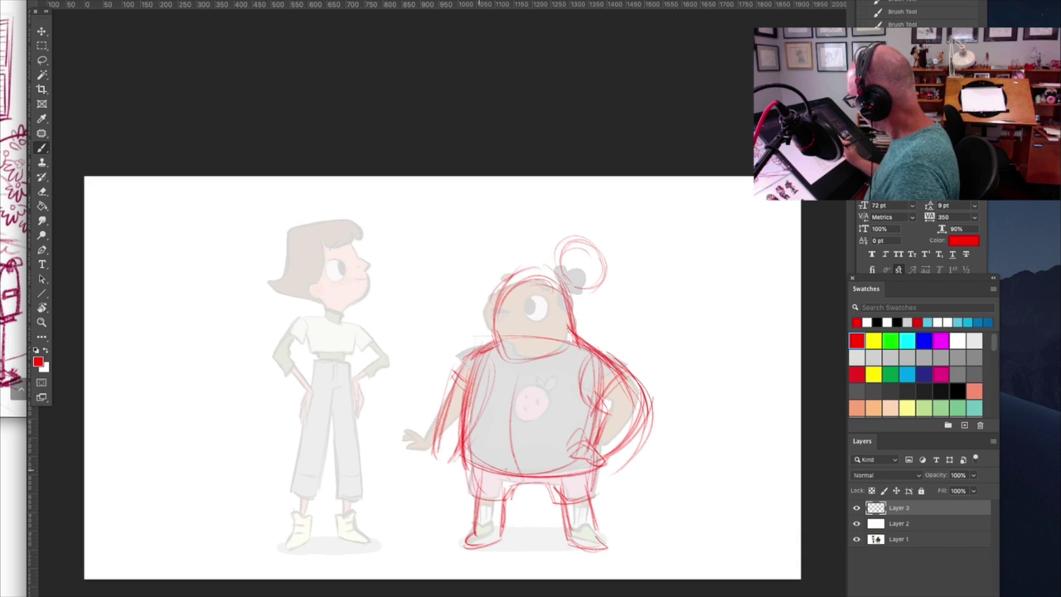
left_click_drag(462, 465, 595, 474)
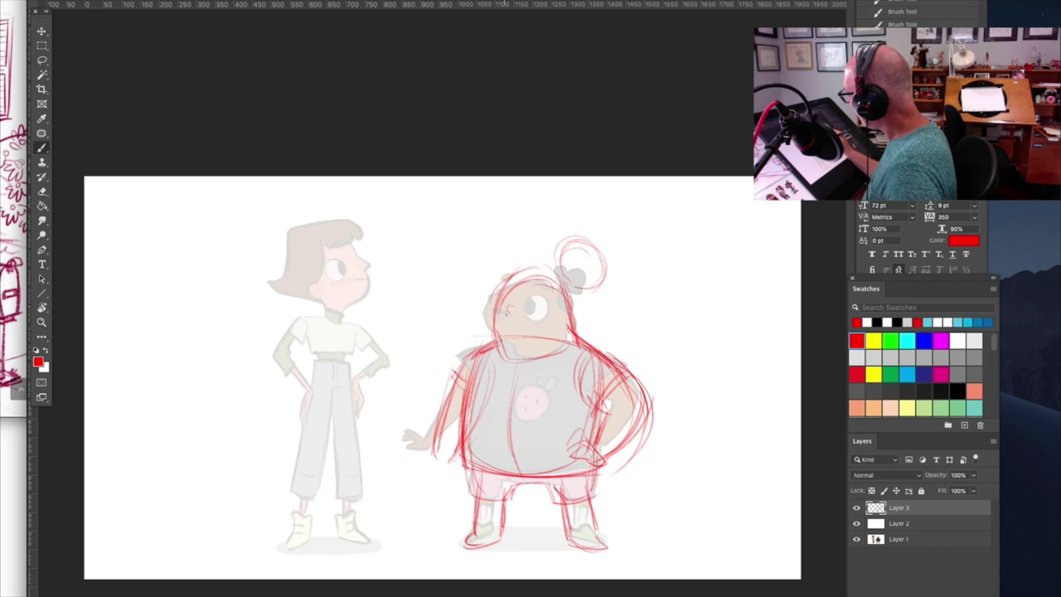
Sketch the shorter character's face with a small round nose, open smiling mouth, two eyes with filled pupils and thick eyebrows.
left_click_drag(507, 309, 526, 326)
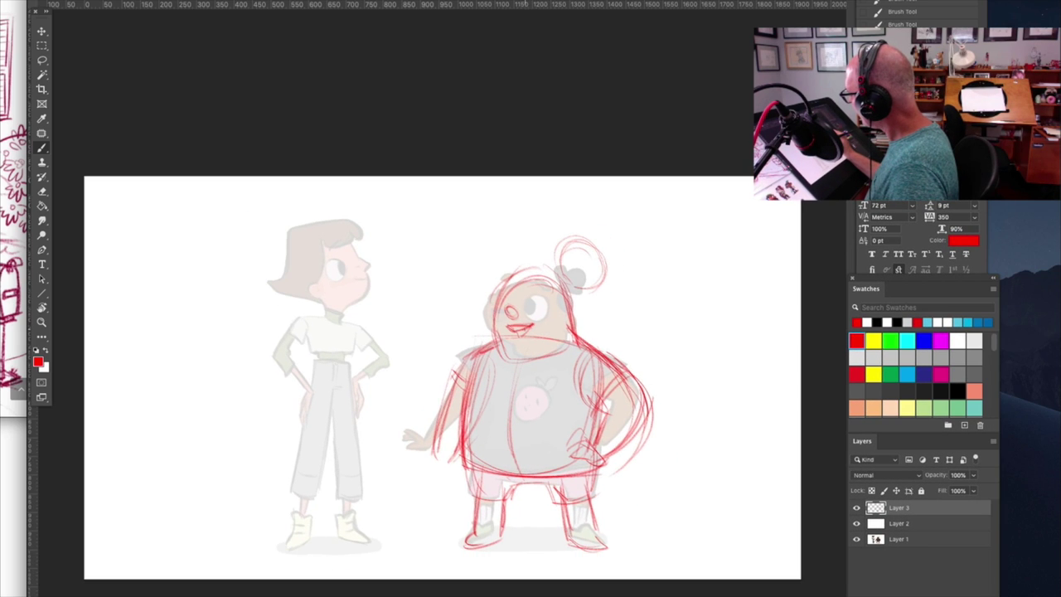
left_click_drag(518, 334, 536, 318)
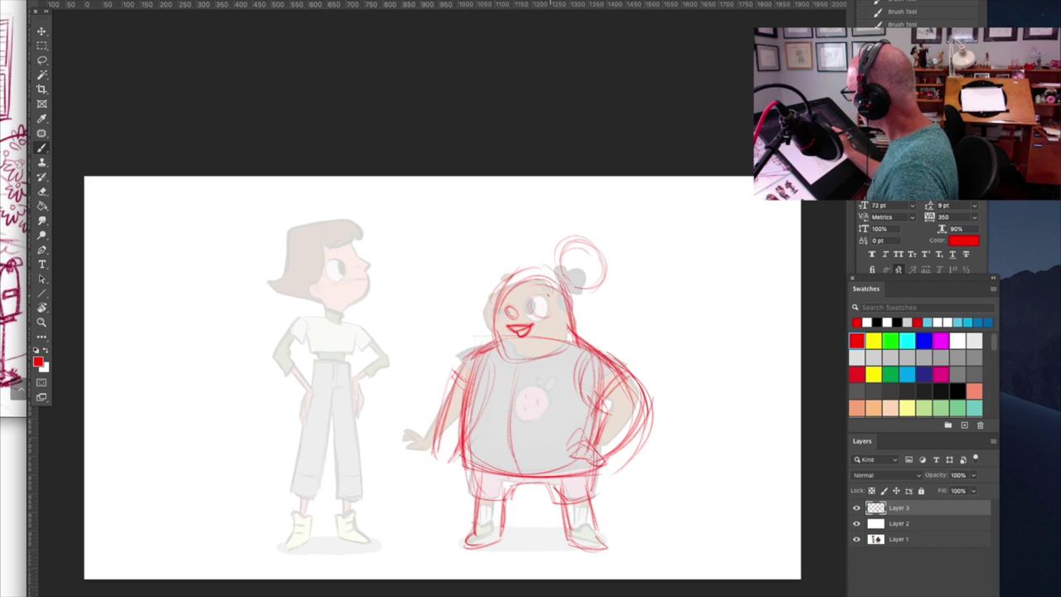
left_click_drag(537, 298, 534, 315)
left_click_drag(501, 302, 498, 312)
mouse_move(537, 299)
left_mouse_down()
mouse_move(535, 312)
mouse_move(516, 311)
left_mouse_up()
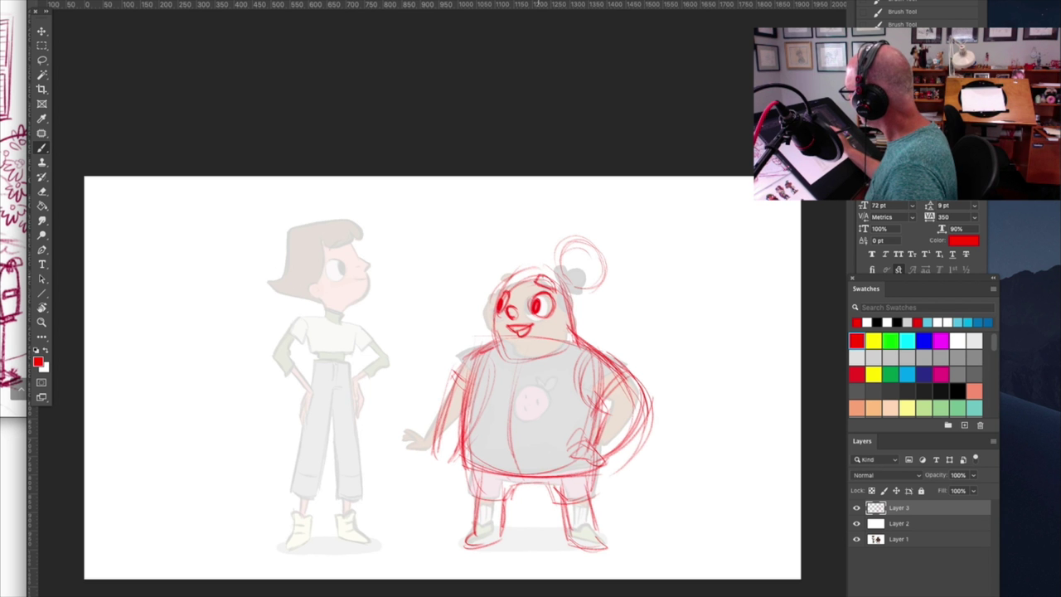
Darken the shorter character's cheek and jaw contour and add an ear on each side of the head.
left_click_drag(502, 308, 495, 349)
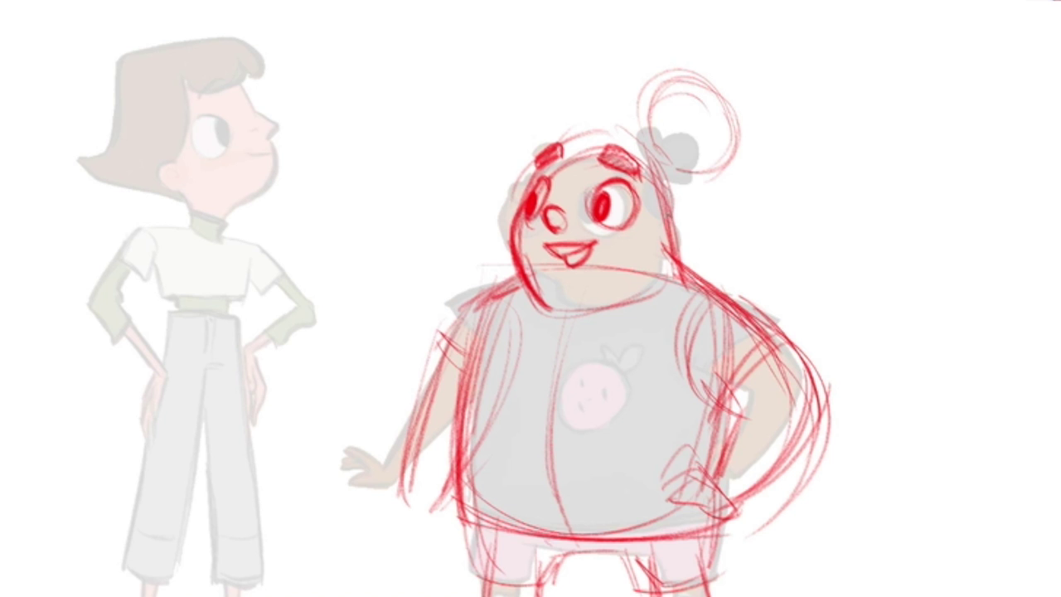
mouse_move(572, 307)
left_mouse_down()
mouse_move(582, 311)
mouse_move(571, 319)
mouse_move(581, 314)
left_mouse_up()
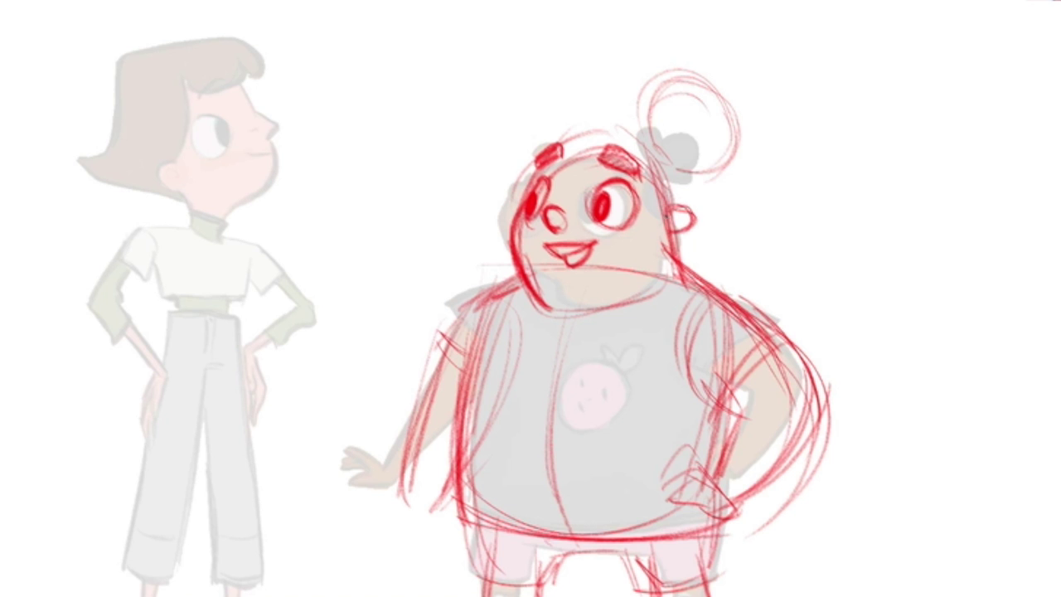
mouse_move(696, 212)
left_mouse_down()
mouse_move(688, 234)
mouse_move(670, 212)
mouse_move(678, 222)
left_mouse_up()
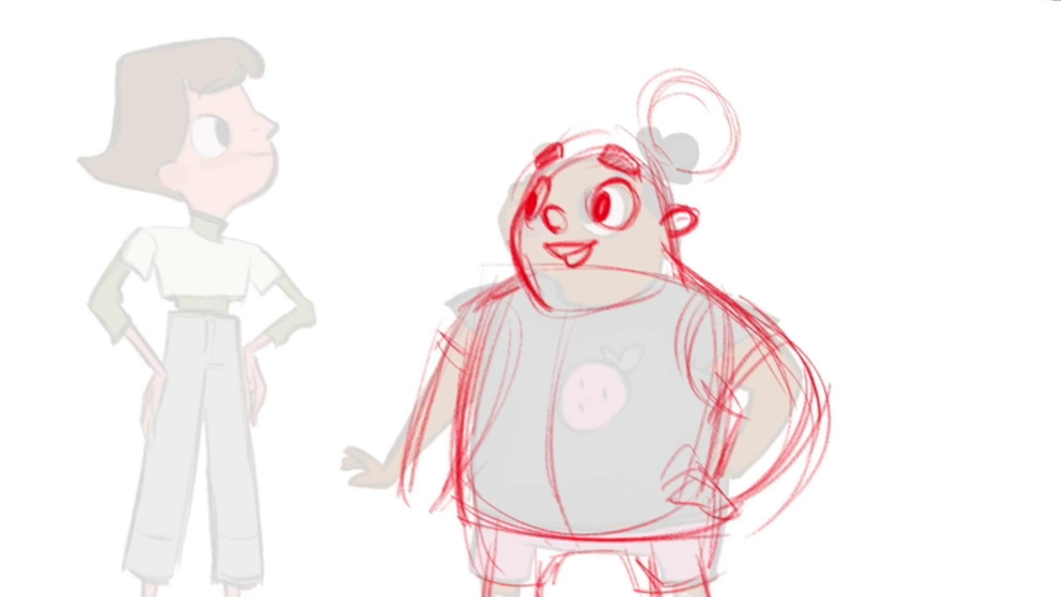
left_click_drag(512, 212, 501, 231)
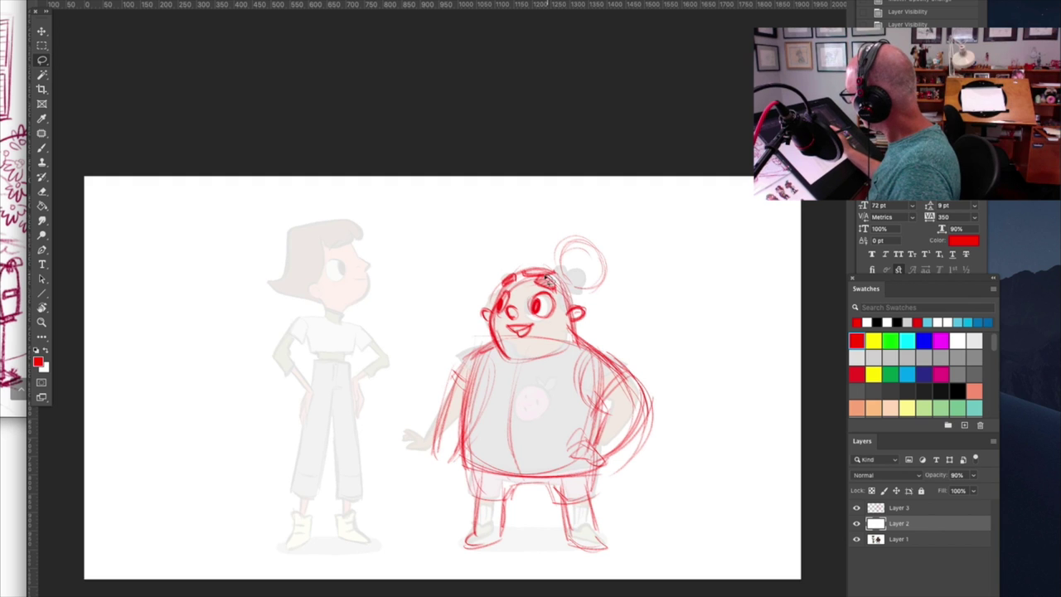
Move the shorter character's near eyebrow slightly down toward the eye and add dark hair along the side of the head.
mouse_move(553, 297)
left_mouse_down()
mouse_move(562, 284)
mouse_move(530, 282)
left_mouse_up()
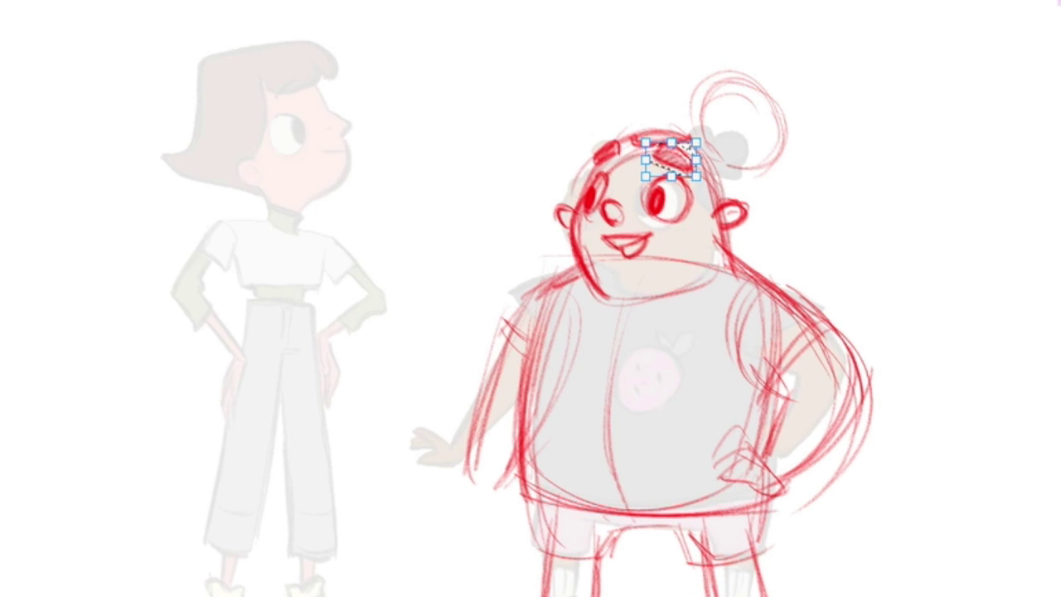
key("Down")
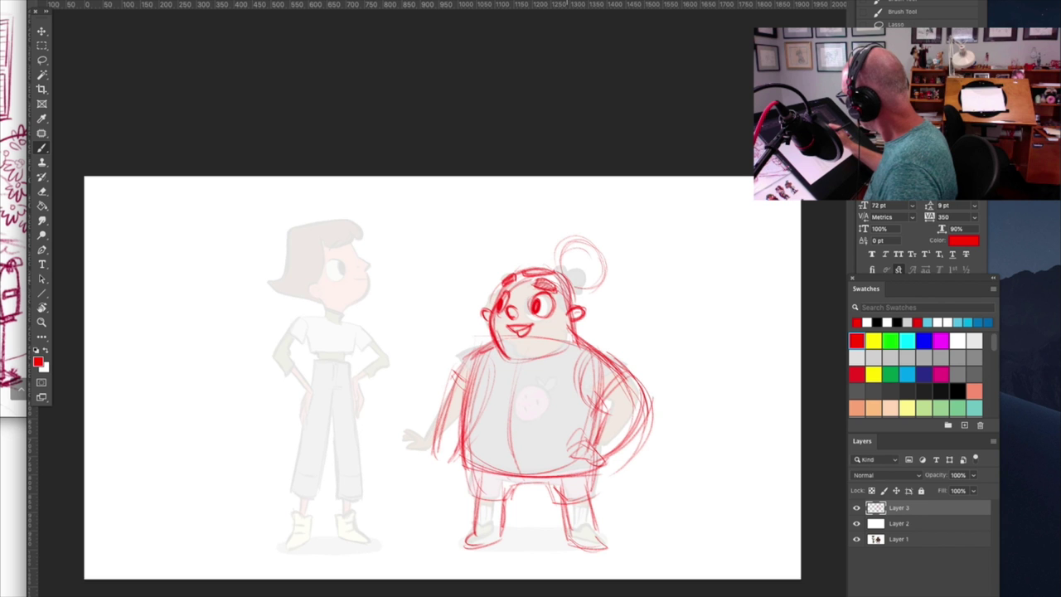
left_click_drag(561, 272, 570, 294)
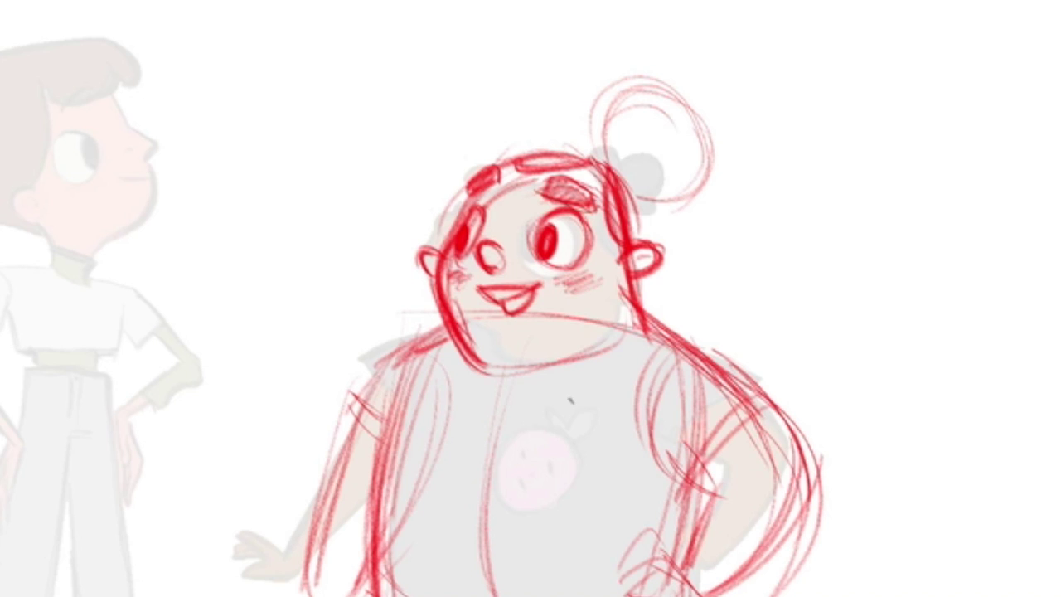
Build up the curved jaw and shirt neckline beneath the shorter character's chin with heavy strokes.
left_click_drag(476, 366, 635, 308)
mouse_move(458, 346)
left_mouse_down()
mouse_move(493, 390)
mouse_move(647, 315)
left_mouse_up()
left_click_drag(471, 388, 649, 320)
Draw the lobed hair bun inside its construction circle on the shorter character's head and shade it.
left_click_drag(632, 126, 653, 159)
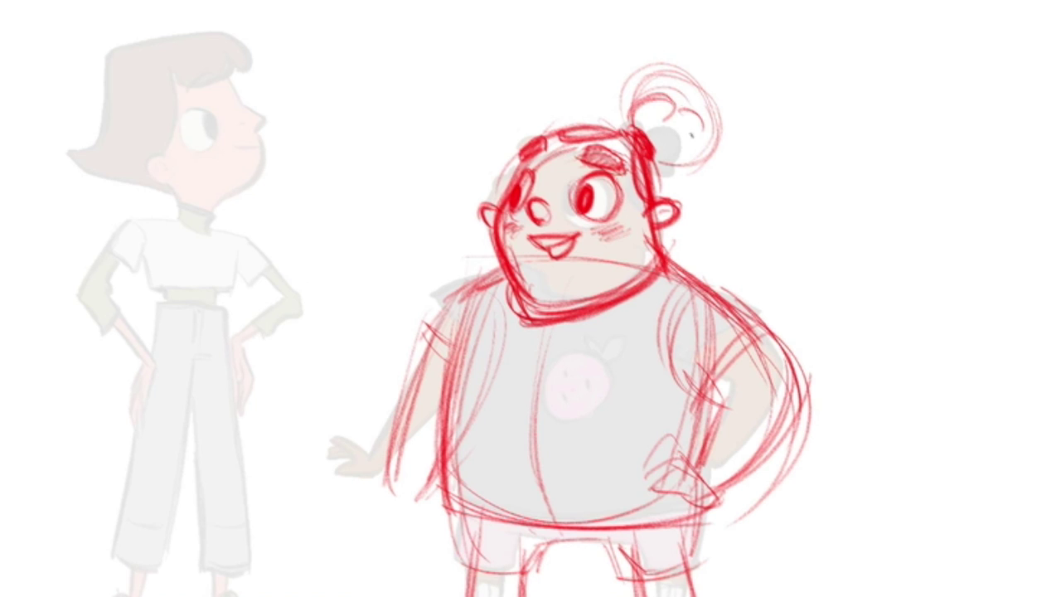
left_click_drag(701, 131, 681, 157)
mouse_move(631, 126)
left_mouse_down()
mouse_move(678, 100)
mouse_move(677, 63)
left_mouse_up()
scroll(578, 149, "up", 3)
left_click_drag(749, 113, 680, 155)
left_click_drag(659, 83, 729, 129)
Firm up the shorter character's bent arm and fist on the hip, the shirt hem and the lowered arm's sleeve.
left_click_drag(842, 396, 739, 516)
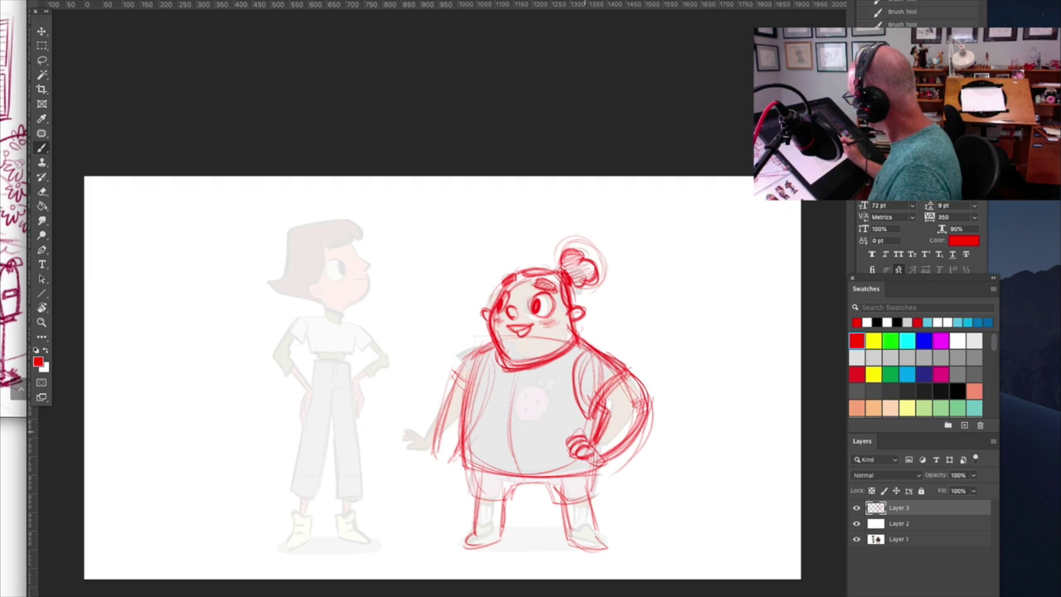
mouse_move(583, 453)
left_mouse_down()
mouse_move(611, 461)
mouse_move(462, 466)
left_mouse_up()
left_click_drag(449, 373, 468, 394)
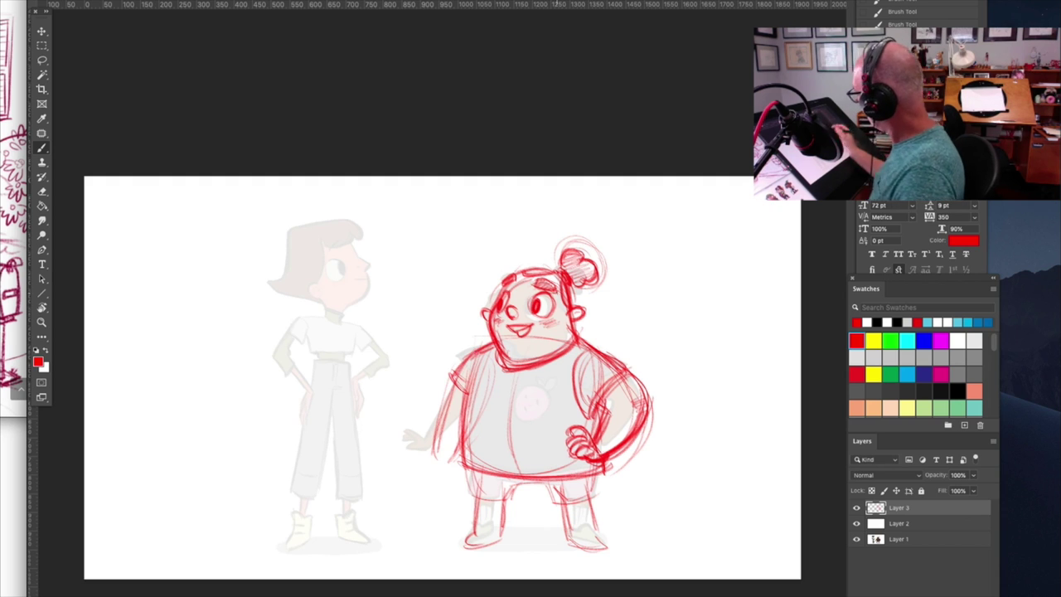
Draw a strawberry emblem on the shirt and outline and shade both legs of the shorter character's shorts.
mouse_move(533, 404)
left_mouse_down()
mouse_move(505, 389)
mouse_move(495, 427)
mouse_move(516, 432)
mouse_move(513, 403)
mouse_move(531, 405)
left_mouse_up()
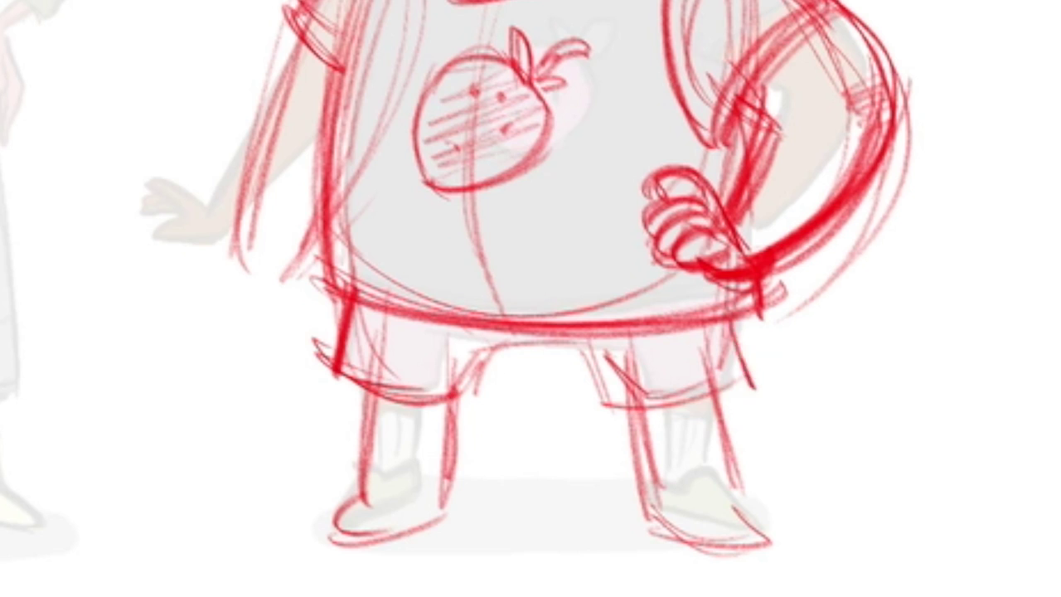
left_click_drag(733, 311, 753, 384)
left_click_drag(595, 399, 755, 378)
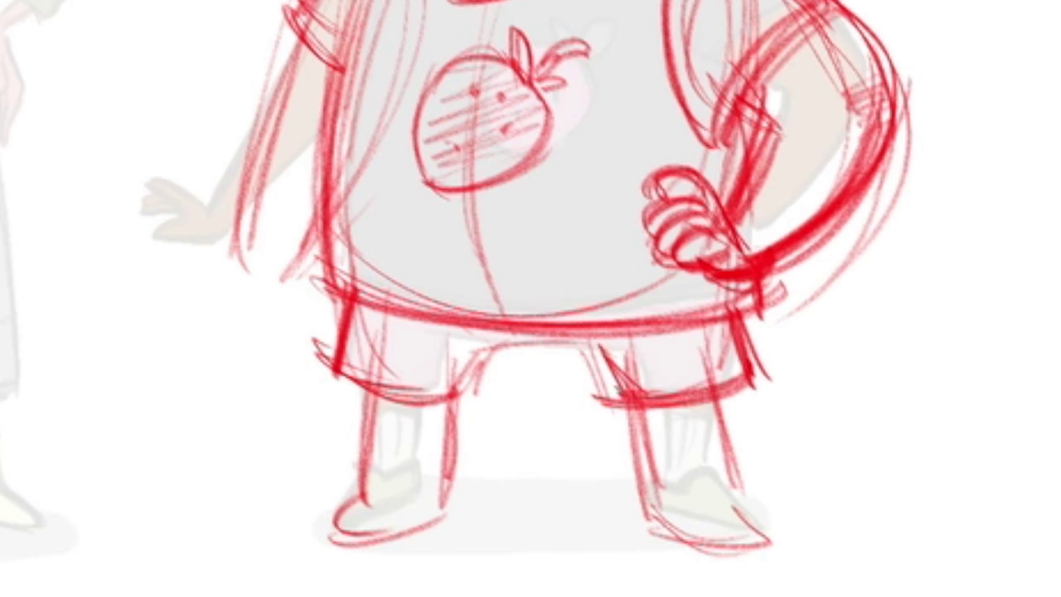
mouse_move(466, 336)
left_mouse_down()
mouse_move(610, 350)
mouse_move(474, 393)
left_mouse_up()
left_click_drag(464, 348, 381, 398)
left_click_drag(344, 365, 448, 318)
left_click_drag(647, 393, 696, 320)
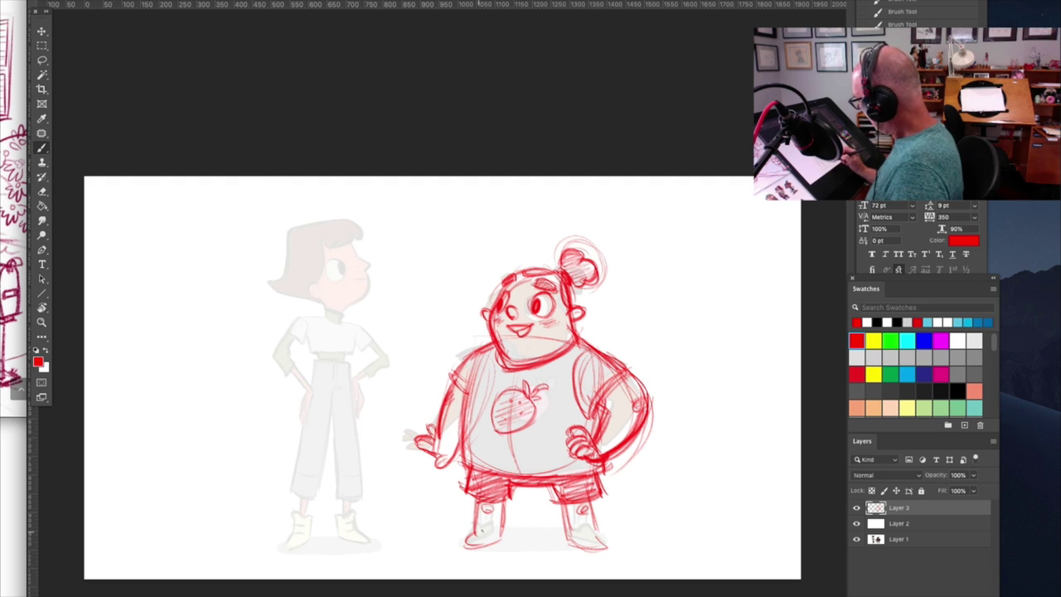
Sketch the shorter character's laced shoes and darken the contours of both lower legs.
left_click_drag(494, 529, 503, 539)
mouse_move(471, 525)
left_mouse_down()
mouse_move(479, 531)
mouse_move(461, 544)
left_mouse_up()
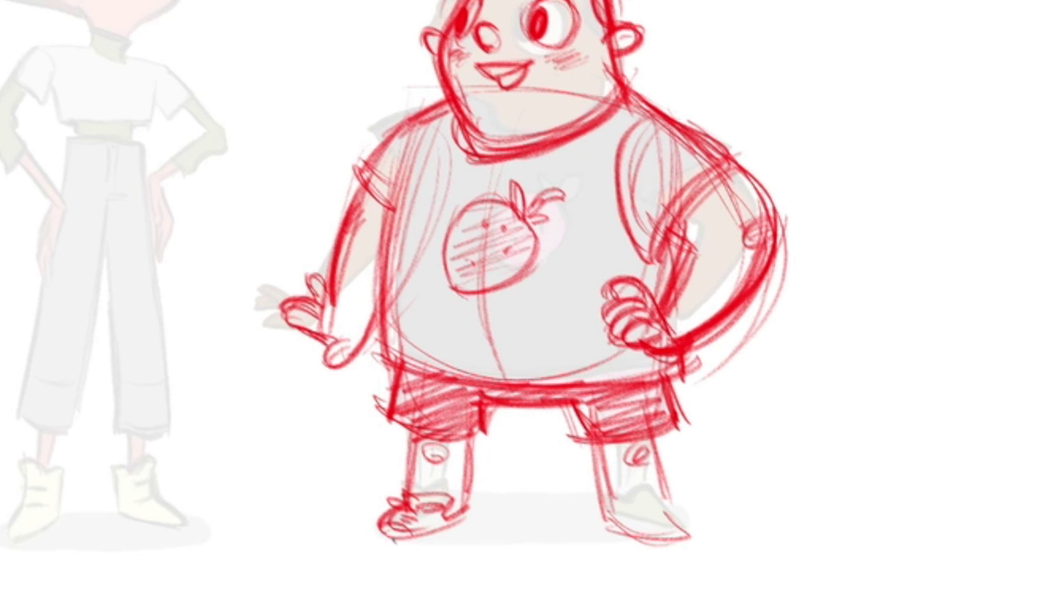
left_click_drag(382, 531, 471, 504)
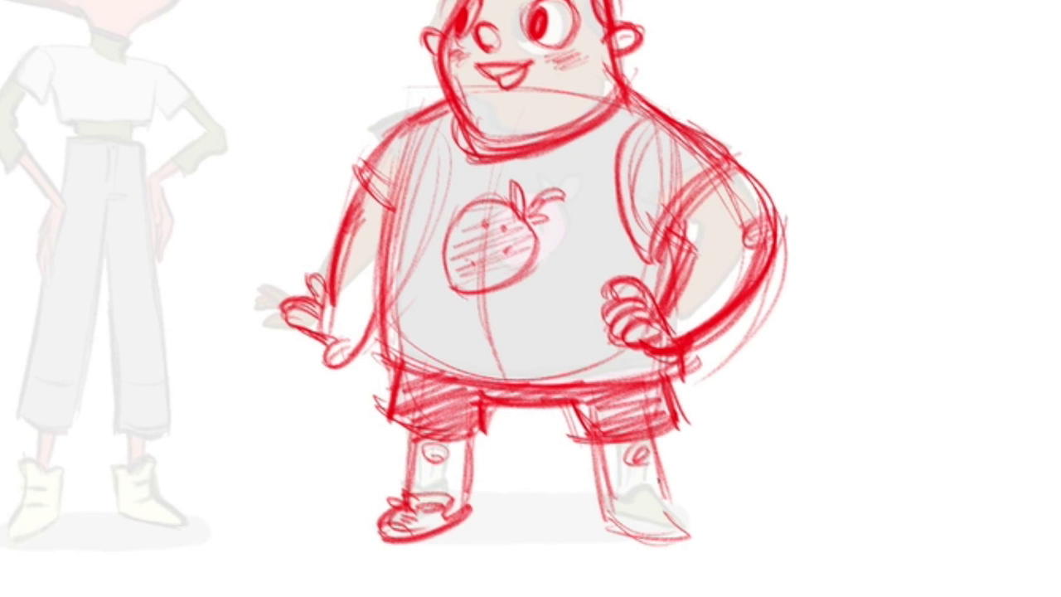
mouse_move(622, 501)
left_mouse_down()
mouse_move(686, 526)
mouse_move(695, 546)
left_mouse_up()
left_click_drag(375, 539, 468, 512)
left_click_drag(469, 433, 466, 504)
left_click_drag(410, 432, 408, 488)
left_click_drag(605, 441, 598, 491)
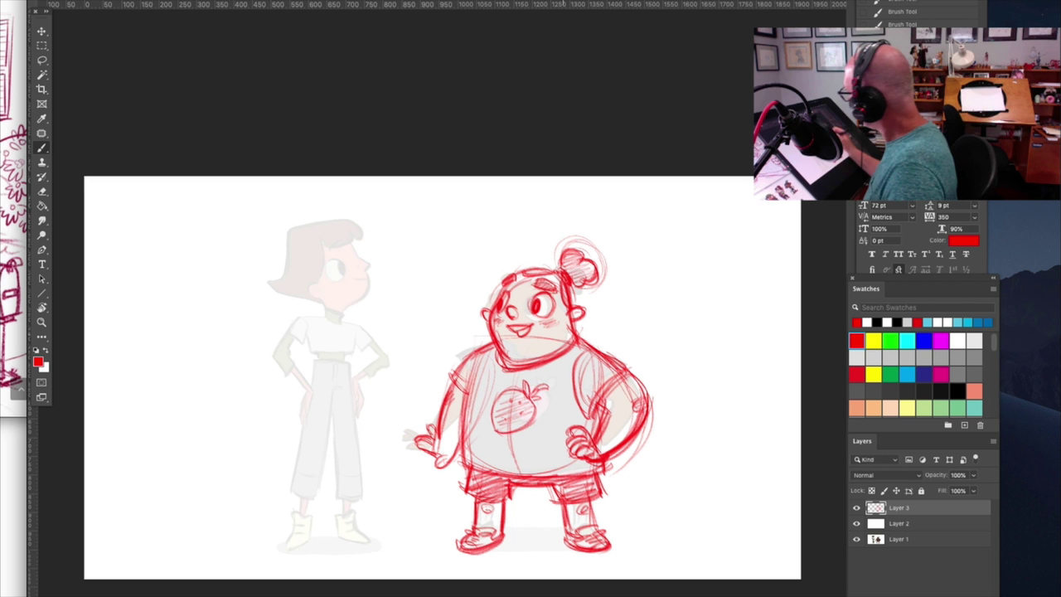
Handwrite the character's name above the shorter character's head.
left_click_drag(524, 217, 525, 231)
left_click_drag(530, 230, 541, 230)
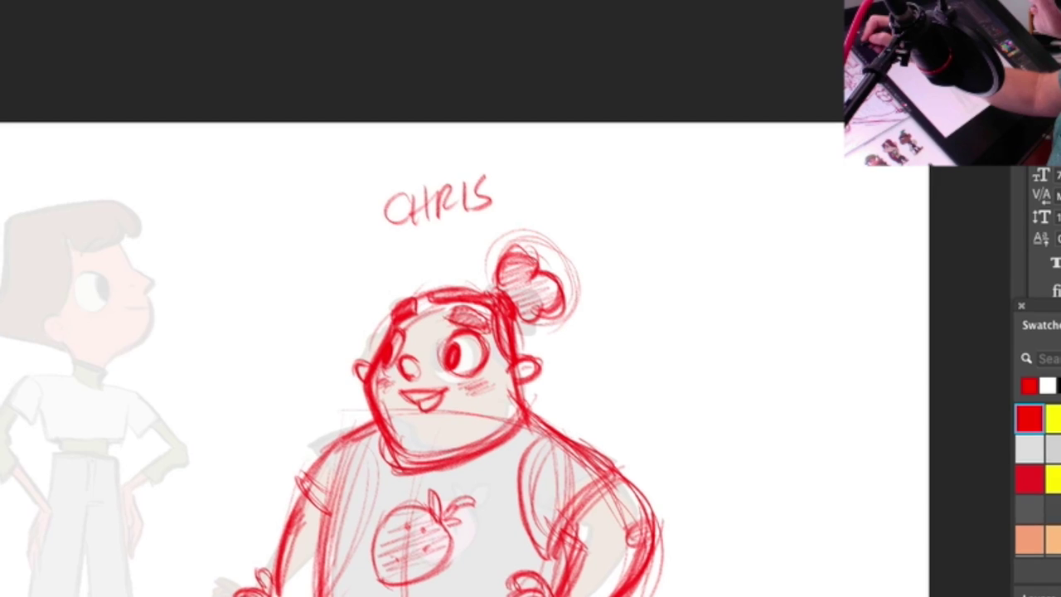
Select the shorter character's hair bun, nudge it slightly toward the head and erase the construction circle around it.
mouse_move(521, 227)
left_mouse_down()
mouse_move(516, 283)
mouse_move(565, 315)
mouse_move(609, 274)
mouse_move(568, 213)
mouse_move(641, 199)
left_mouse_up()
key("ctrl+t")
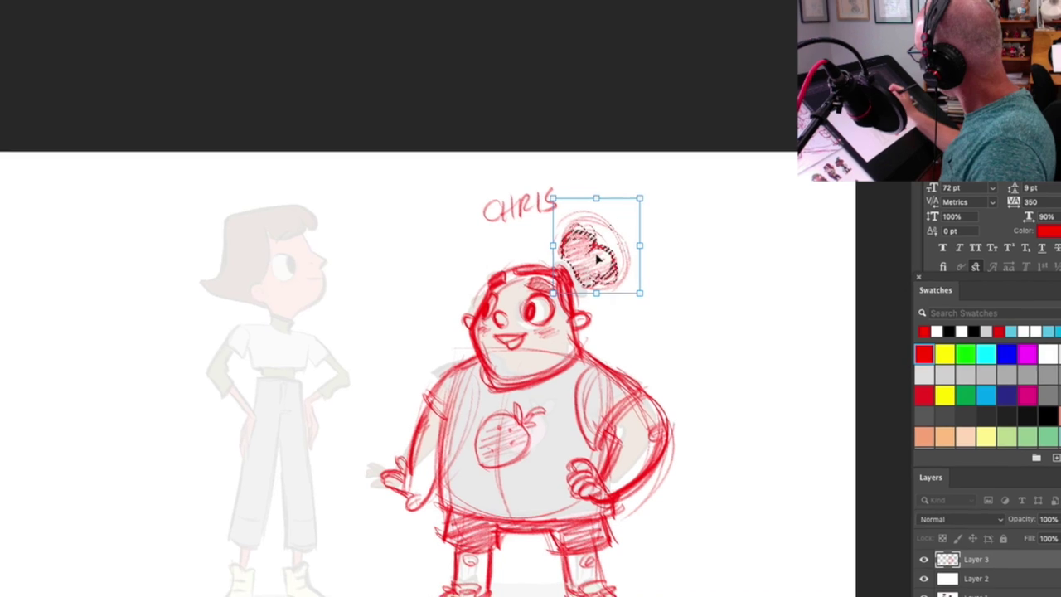
left_click_drag(597, 259, 593, 264)
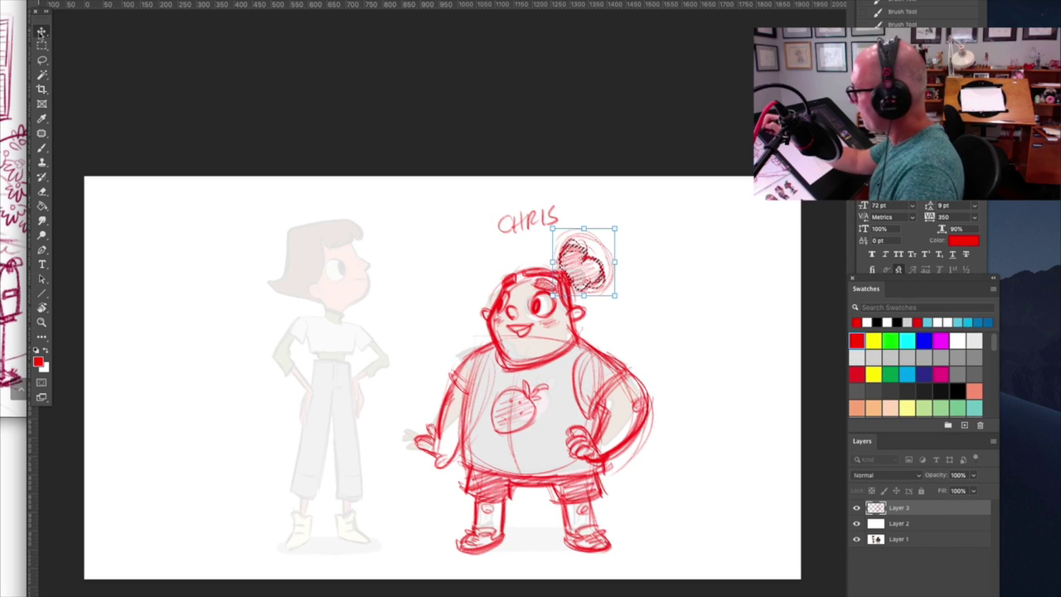
key("Return")
key("ctrl+d")
key("ctrl+t")
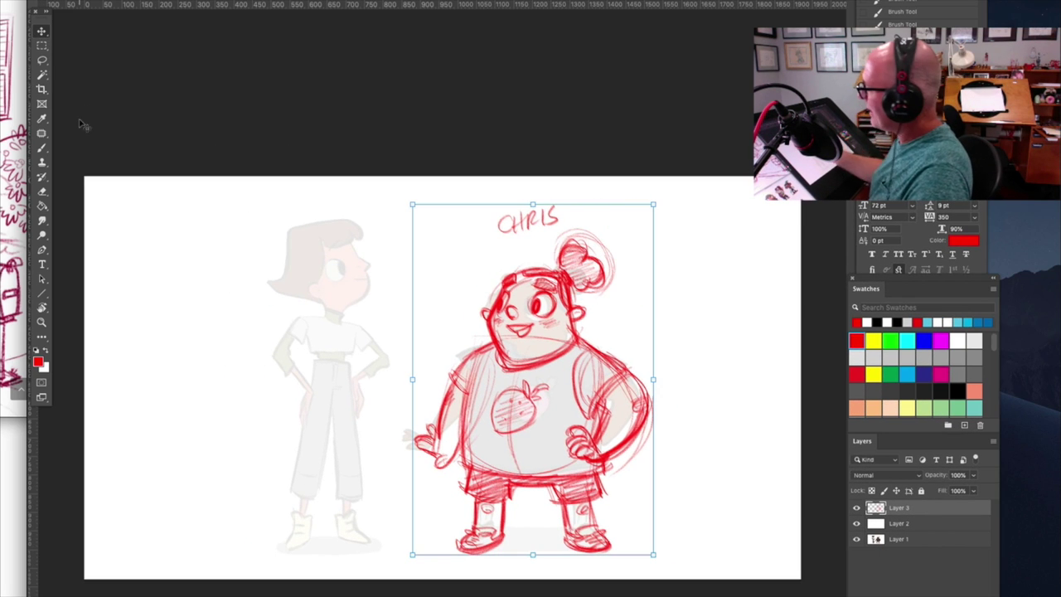
left_click(42, 192)
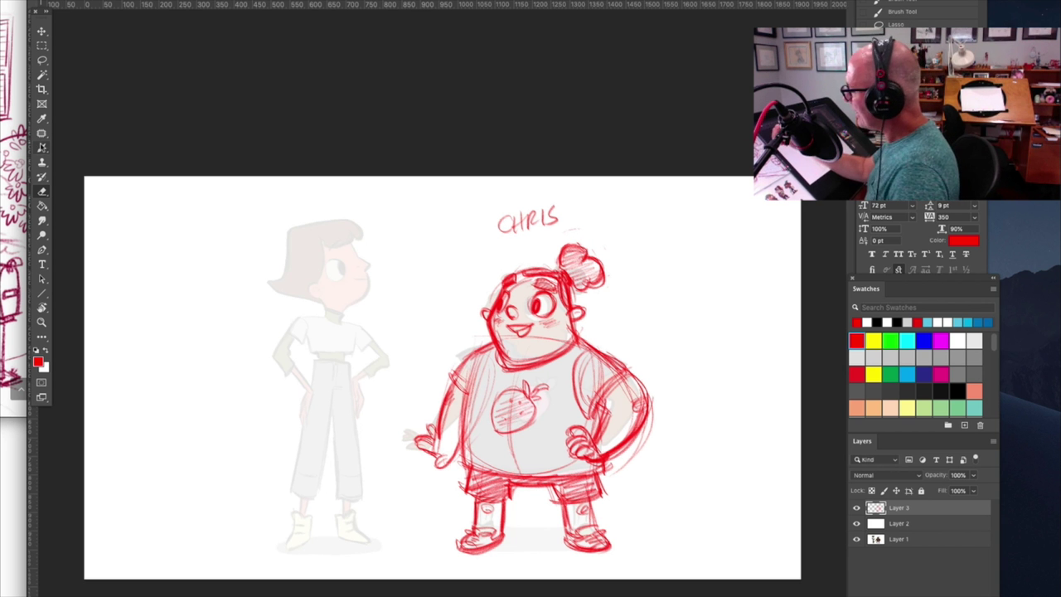
Switch back to the Brush tool and create a new layer directly above the white overlay layer.
left_click(42, 148)
left_click(868, 525)
key("alt+shift+super+n")
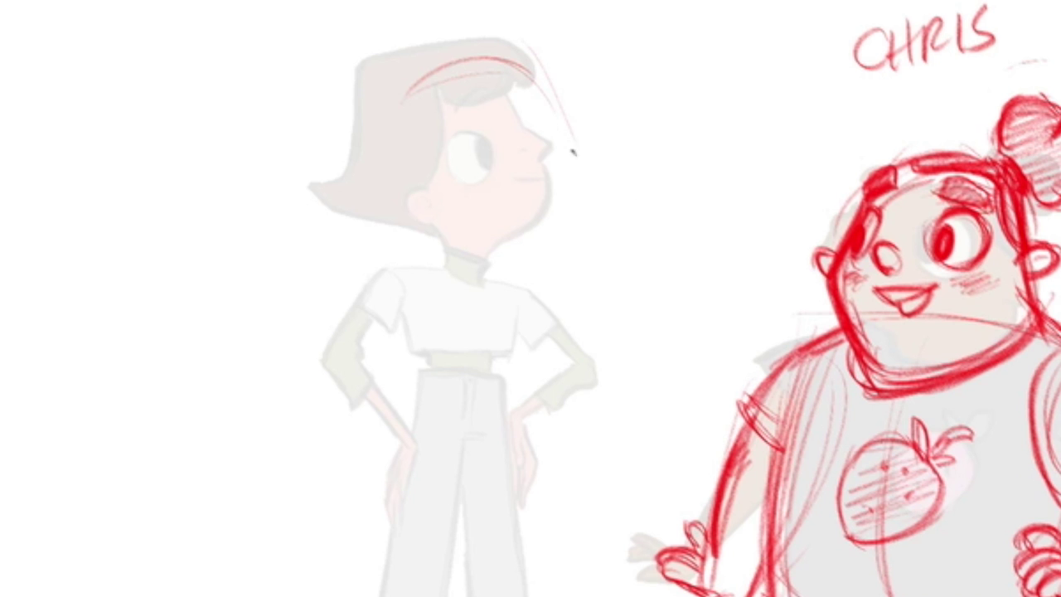
Sketch a wide rounded head over the taller character, with crossing face guidelines and two round eyes.
mouse_move(554, 123)
left_mouse_down()
mouse_move(390, 159)
mouse_move(379, 183)
left_mouse_up()
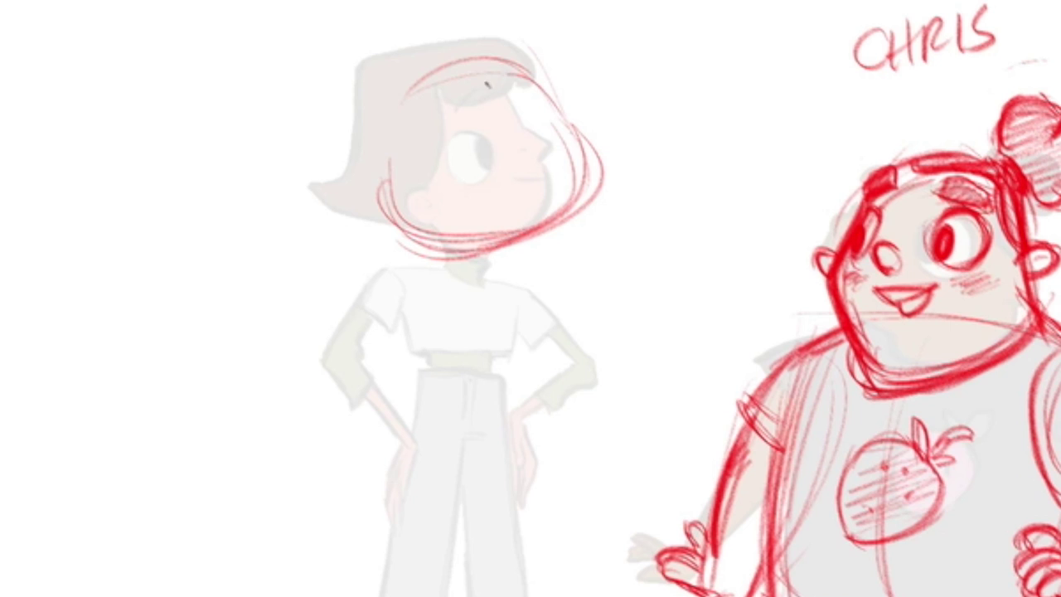
mouse_move(488, 83)
left_mouse_down()
mouse_move(504, 141)
mouse_move(490, 74)
mouse_move(535, 212)
left_mouse_up()
mouse_move(454, 126)
left_mouse_down()
mouse_move(432, 166)
mouse_move(489, 148)
left_mouse_up()
mouse_move(541, 102)
left_mouse_down()
mouse_move(530, 149)
mouse_move(521, 116)
left_mouse_up()
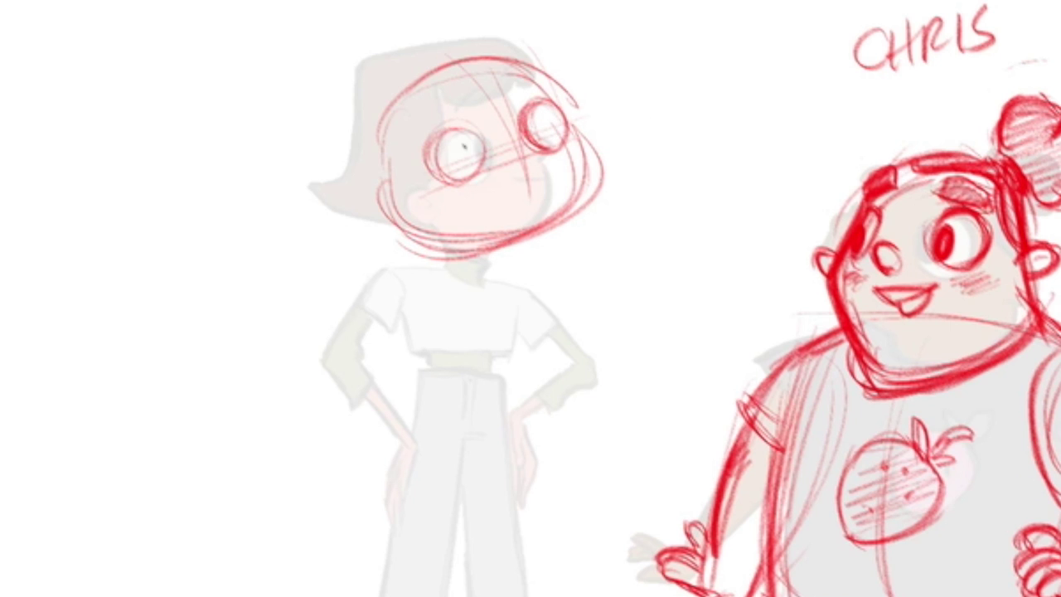
Toggle the new head sketch layer off and on to compare it with the faded artwork.
key("ctrl+comma")
key("ctrl+comma")
key("ctrl+comma")
key("ctrl+comma")
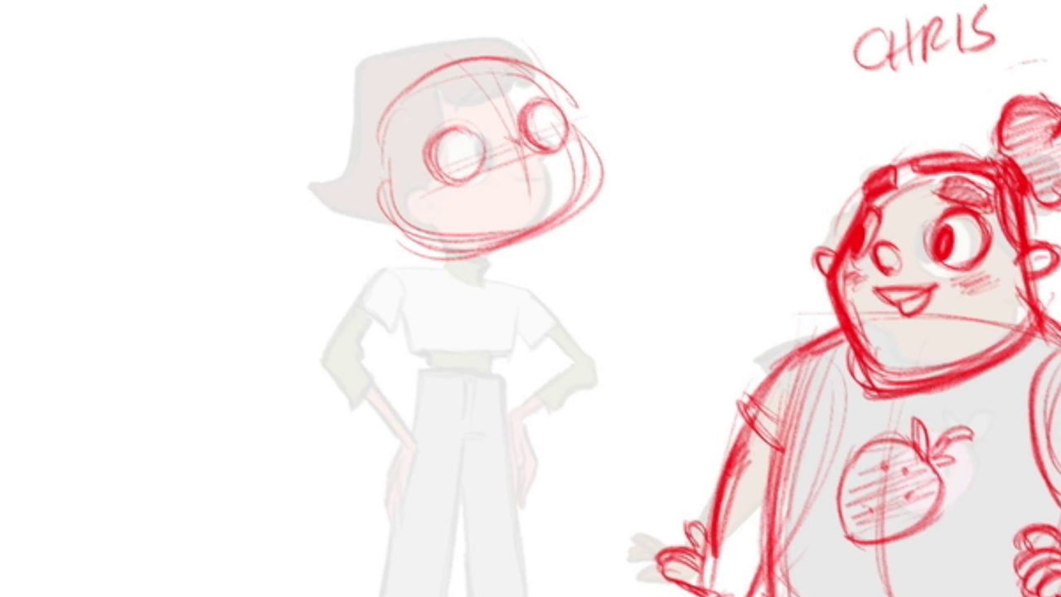
Add pupils, eyebrows, nose and a small smile to the taller character's face, and sweep the hair across the forehead.
mouse_move(474, 152)
left_mouse_down()
mouse_move(561, 129)
mouse_move(451, 131)
mouse_move(427, 160)
left_mouse_up()
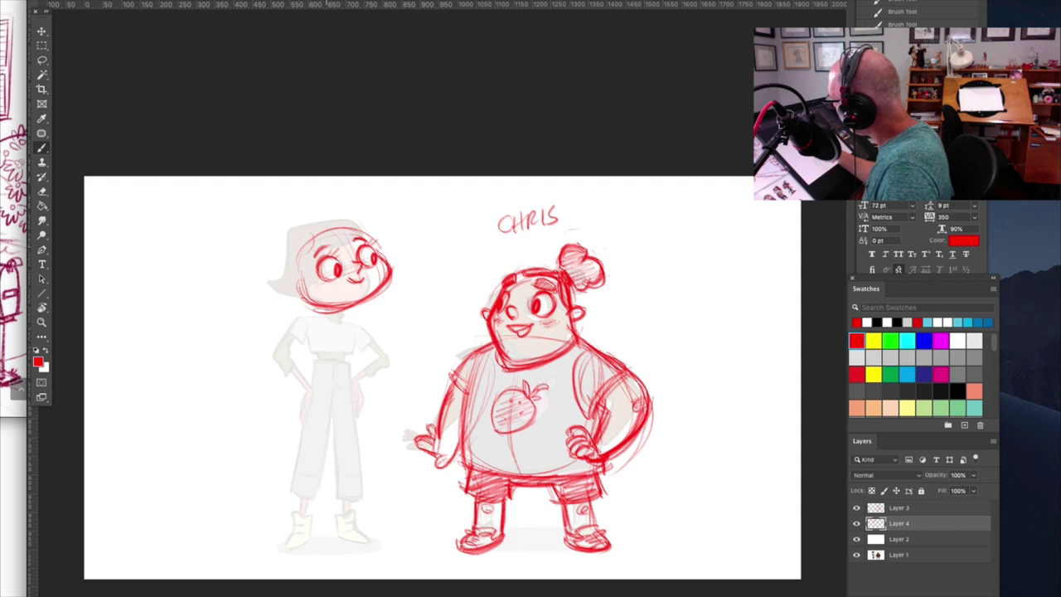
mouse_move(294, 242)
left_mouse_down()
mouse_move(337, 220)
mouse_move(293, 247)
mouse_move(378, 217)
left_mouse_up()
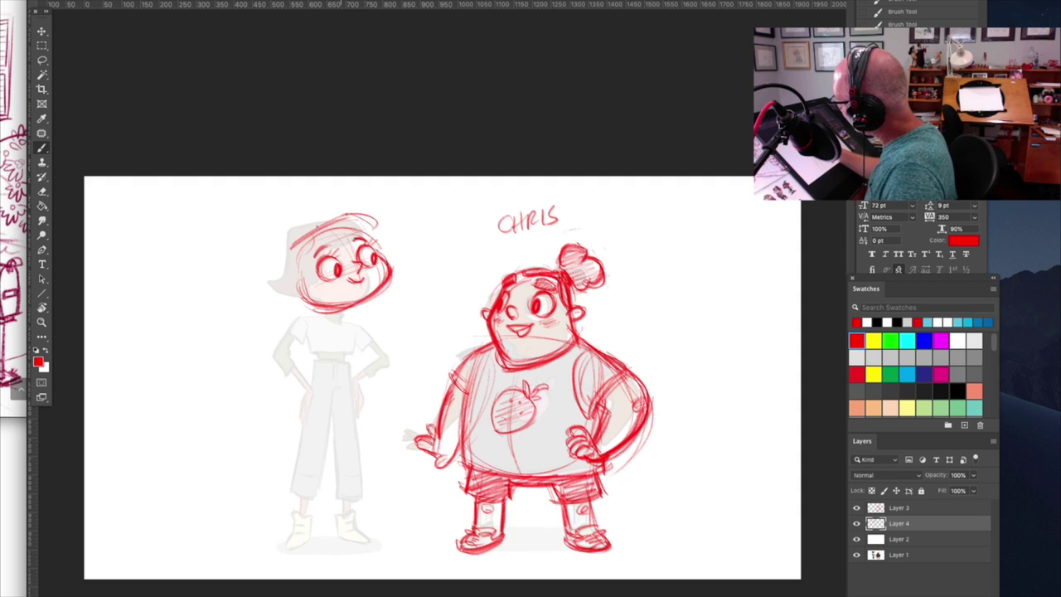
left_click_drag(280, 250, 340, 215)
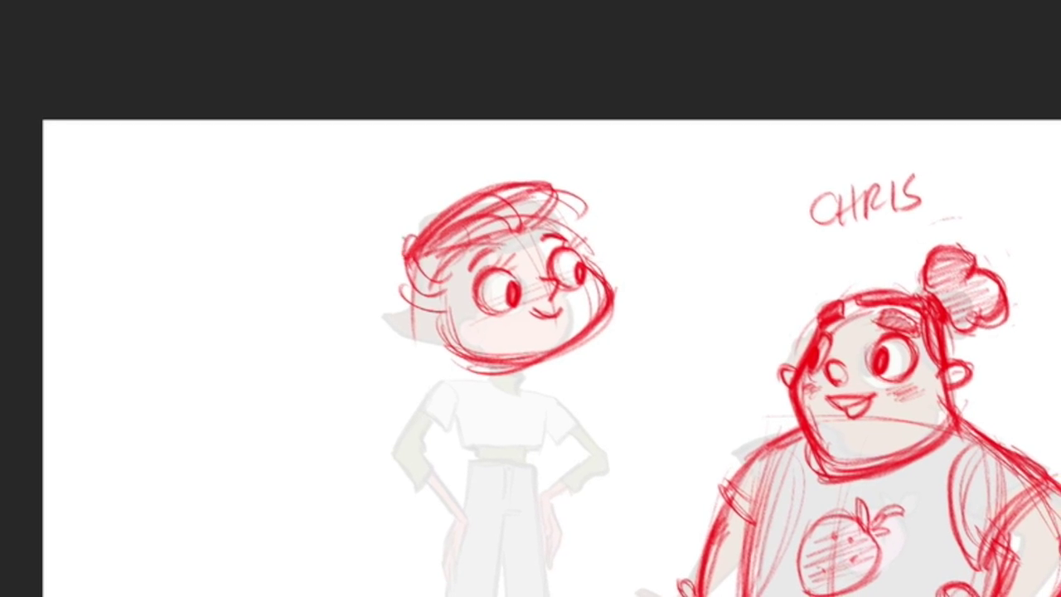
Draw a tied tuft of hair at the back of the taller character's head and a flicked lock below the ear.
mouse_move(405, 240)
left_mouse_down()
mouse_move(370, 273)
mouse_move(384, 286)
mouse_move(376, 200)
left_mouse_up()
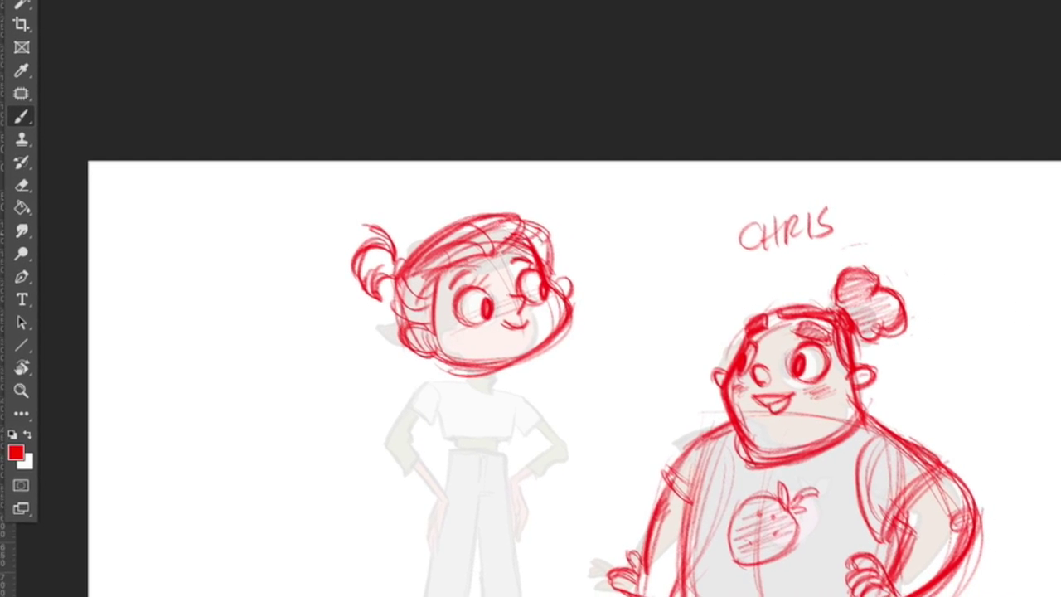
left_click_drag(426, 358, 377, 359)
mouse_move(377, 360)
left_mouse_down()
mouse_move(426, 373)
mouse_move(394, 385)
left_mouse_up()
left_click_drag(394, 385, 430, 386)
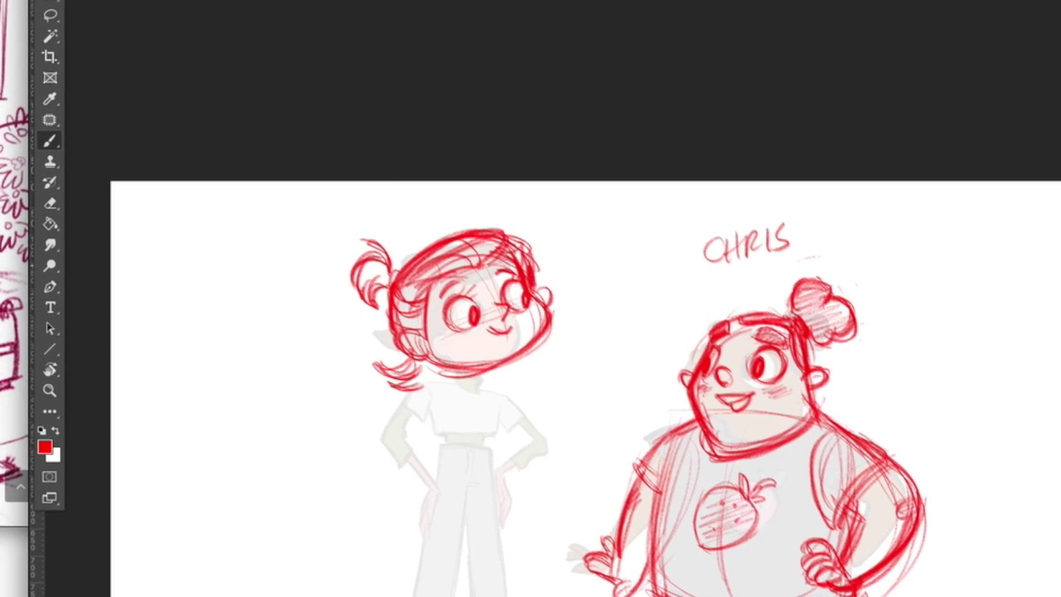
Erase the rough overlapping lines along the front edge of the taller character's face and jaw.
key("e")
left_click_drag(531, 239, 544, 275)
left_click_drag(535, 355, 464, 377)
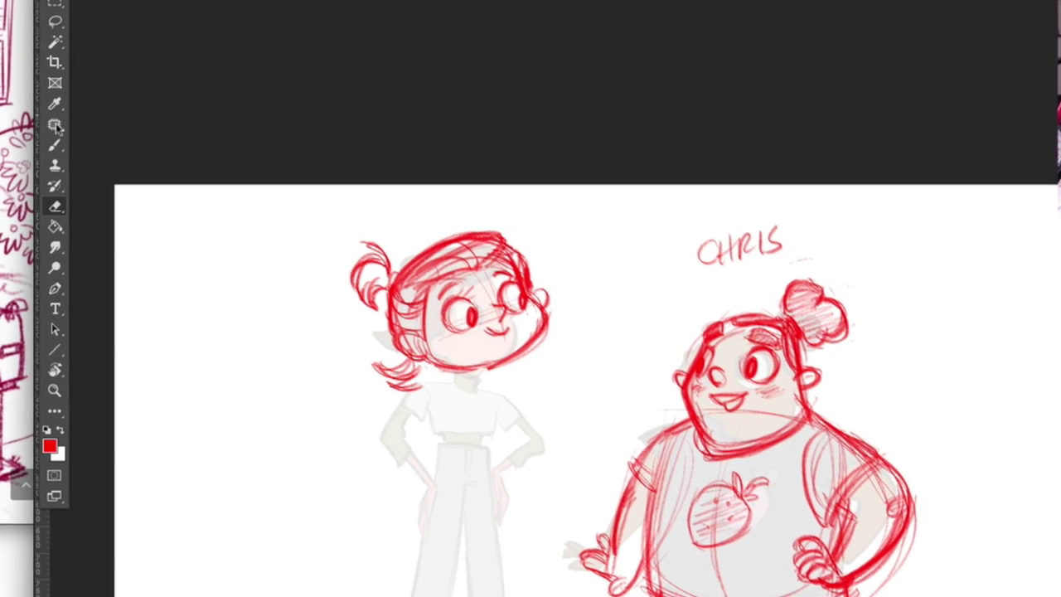
key("b")
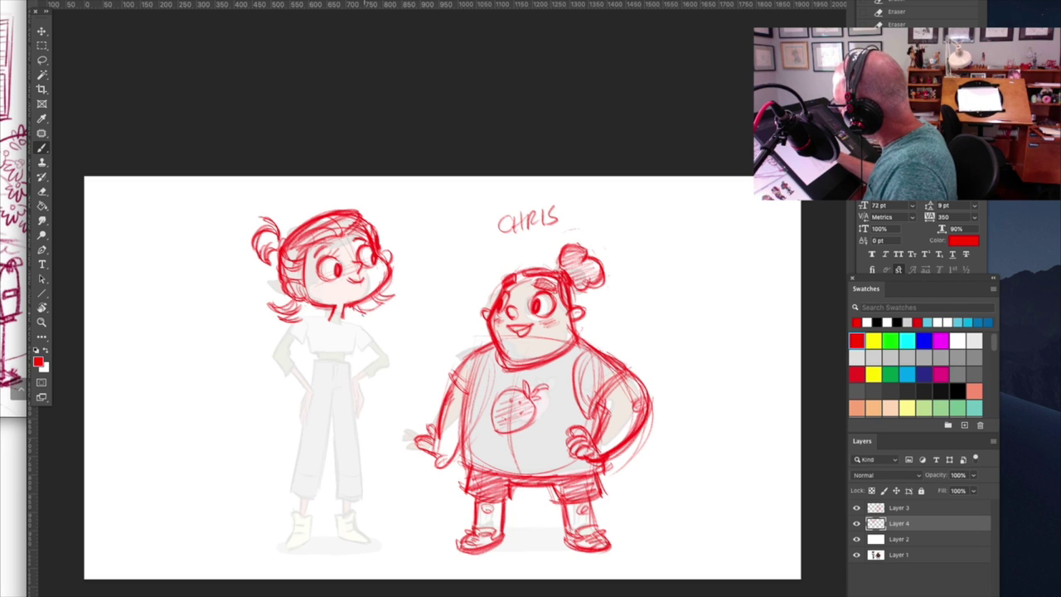
Rough in the taller character's neckline, sloping shoulders and bent arms resting on the hips.
left_click_drag(342, 322, 358, 317)
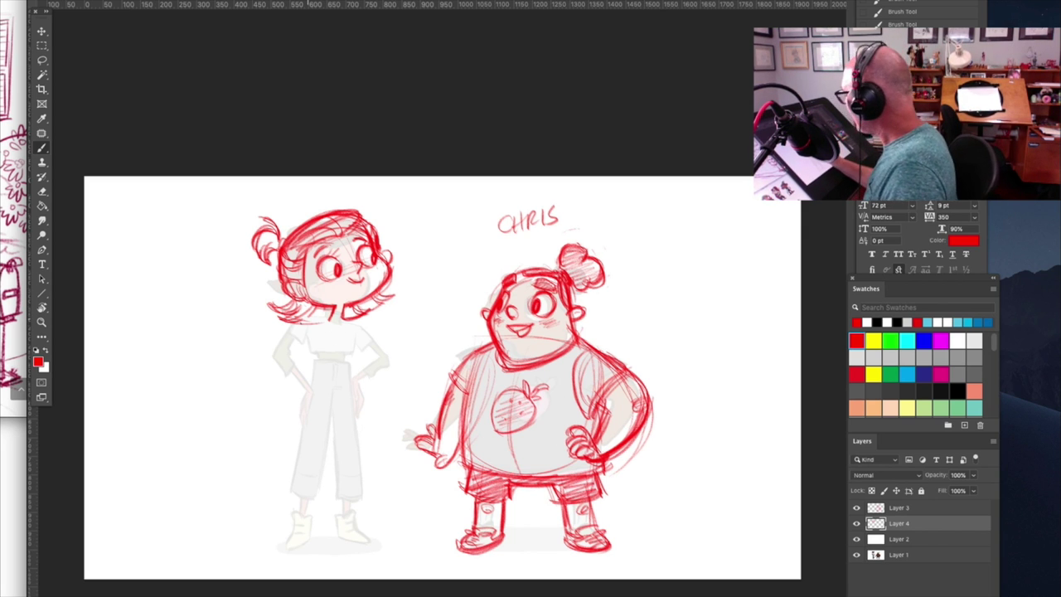
left_click_drag(295, 323, 364, 322)
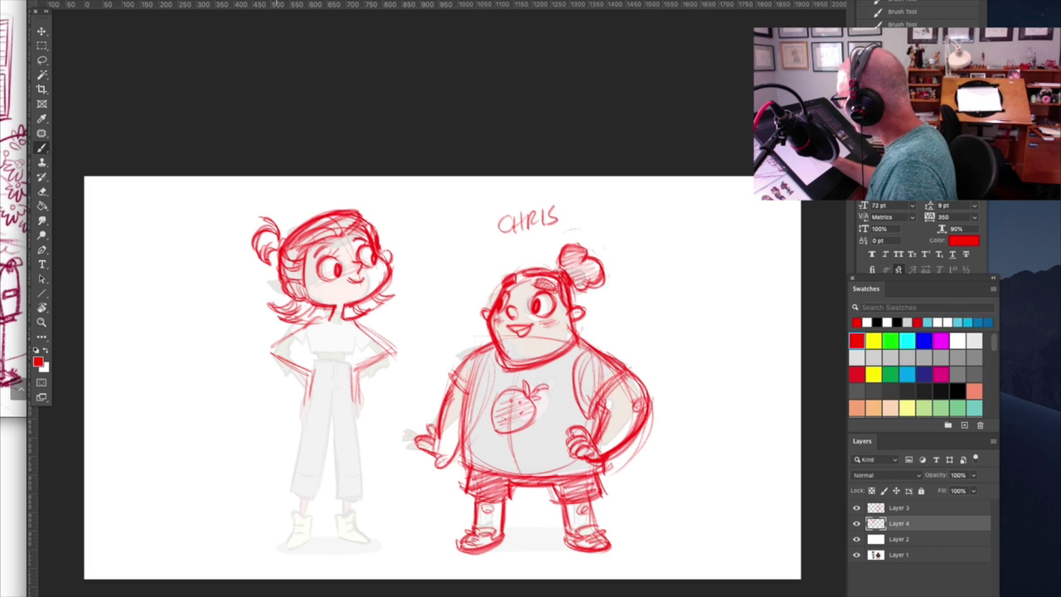
left_click_drag(302, 327, 270, 341)
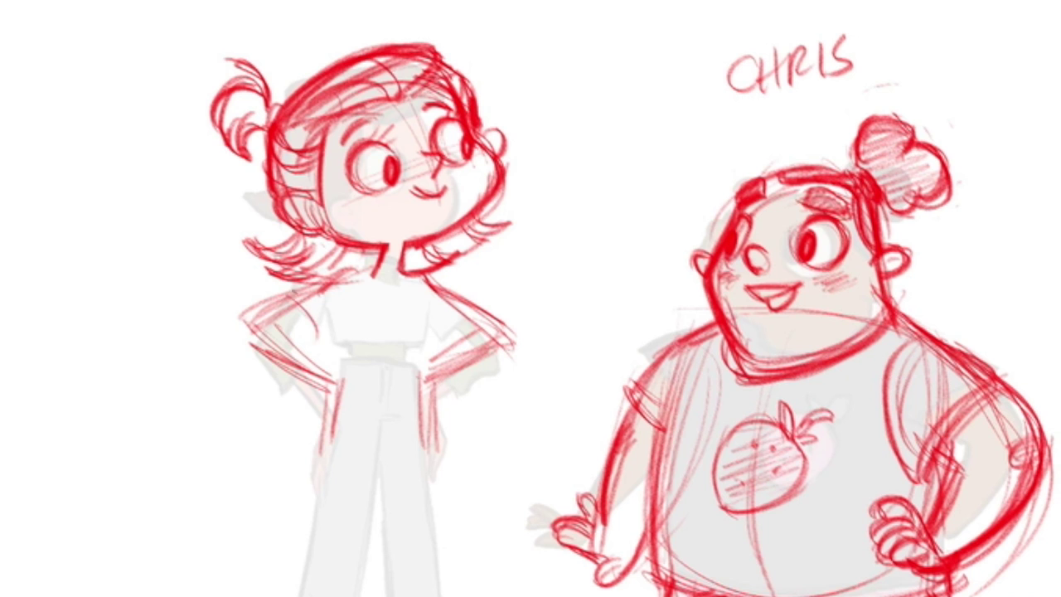
Draw the taller character's cropped top with wide short sleeves, a V-shaped neckline and a curved hem.
left_click_drag(297, 292, 318, 341)
mouse_move(318, 340)
left_mouse_down()
mouse_move(353, 304)
mouse_move(354, 277)
left_mouse_up()
left_click_drag(350, 275, 287, 297)
left_click_drag(415, 275, 477, 315)
mouse_move(477, 315)
left_mouse_down()
mouse_move(440, 343)
mouse_move(423, 313)
left_mouse_up()
mouse_move(421, 287)
left_mouse_down()
mouse_move(428, 352)
mouse_move(431, 341)
left_mouse_up()
mouse_move(346, 319)
left_mouse_down()
mouse_move(335, 357)
mouse_move(426, 350)
left_mouse_up()
left_click_drag(378, 272, 405, 274)
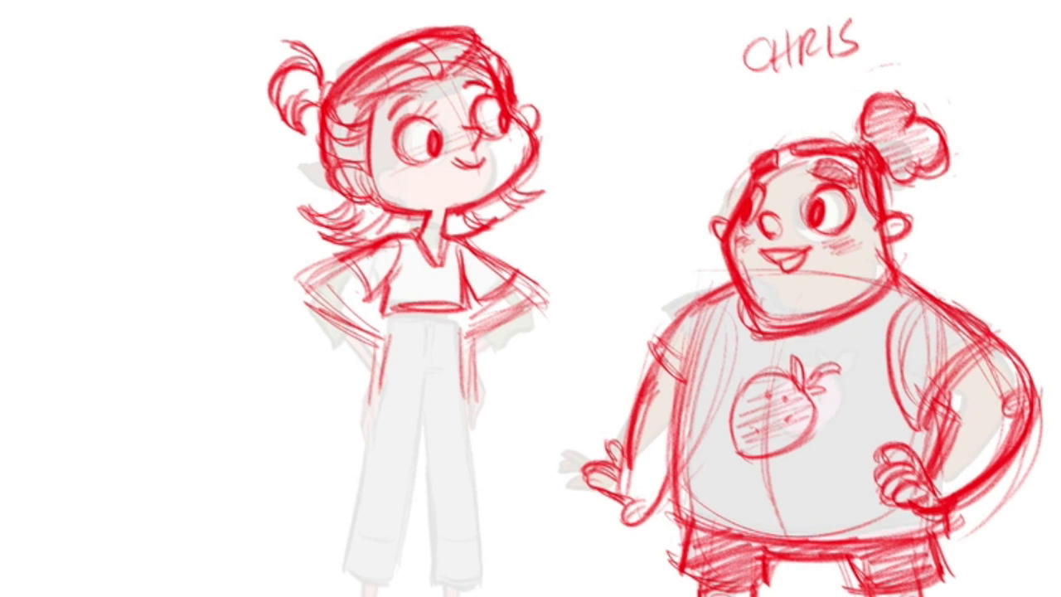
Draw the taller character's hands on the hips and the flared, hatched undersleeves on both forearms.
left_click_drag(392, 343, 378, 374)
left_click_drag(380, 346, 371, 419)
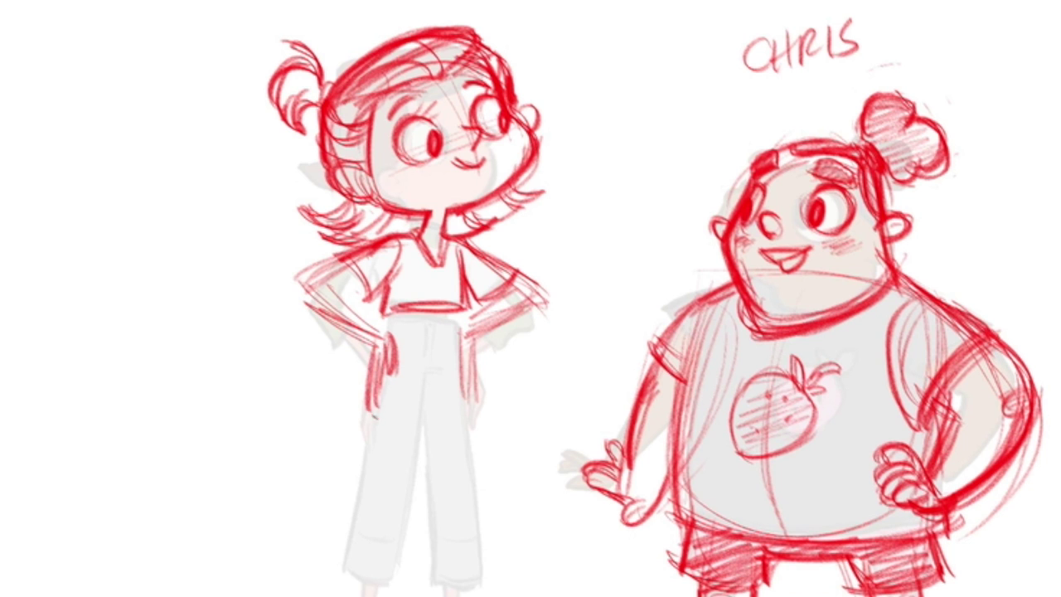
mouse_move(460, 330)
left_mouse_down()
mouse_move(473, 411)
mouse_move(471, 395)
left_mouse_up()
left_click_drag(514, 295, 460, 331)
left_click_drag(547, 273, 474, 340)
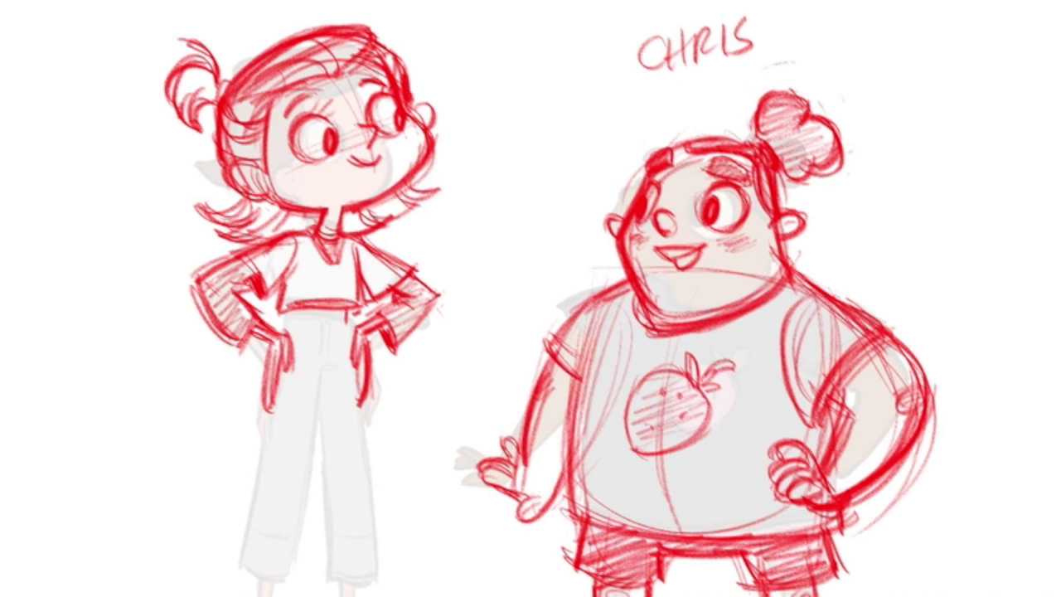
Sketch a shaded waistband with a centre fly on the taller character and begin the trouser outlines below the hands.
left_click_drag(285, 325, 353, 325)
left_click_drag(291, 310, 341, 330)
left_click_drag(280, 312, 307, 305)
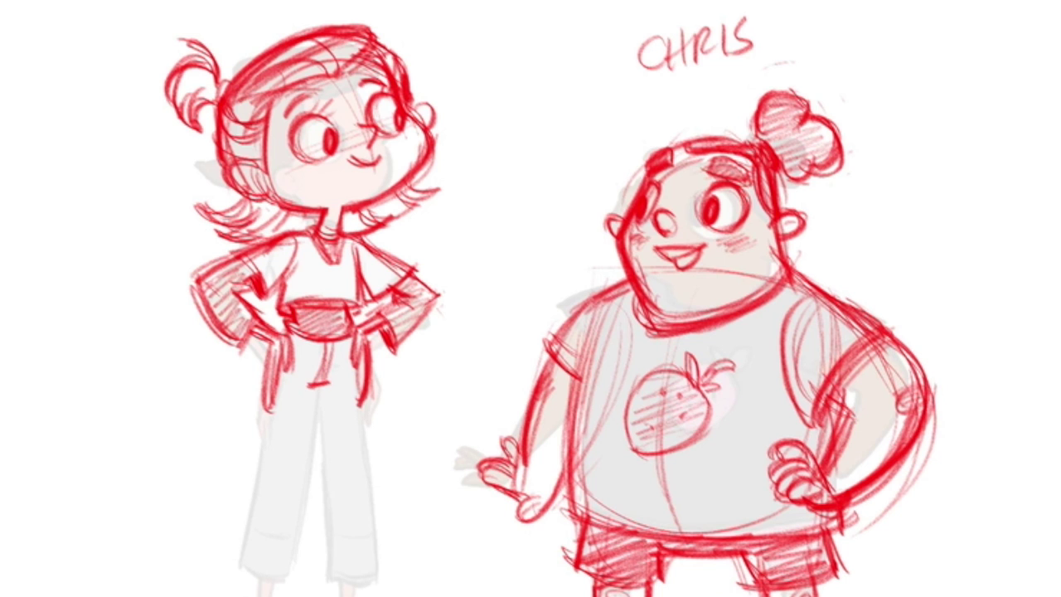
left_click_drag(281, 333, 272, 421)
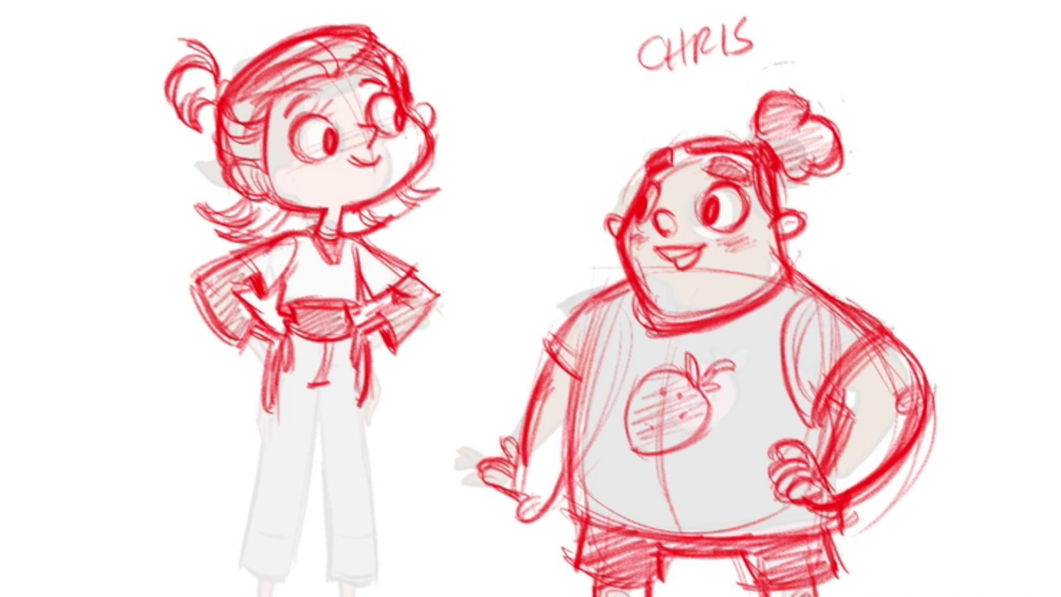
left_click_drag(357, 344, 371, 487)
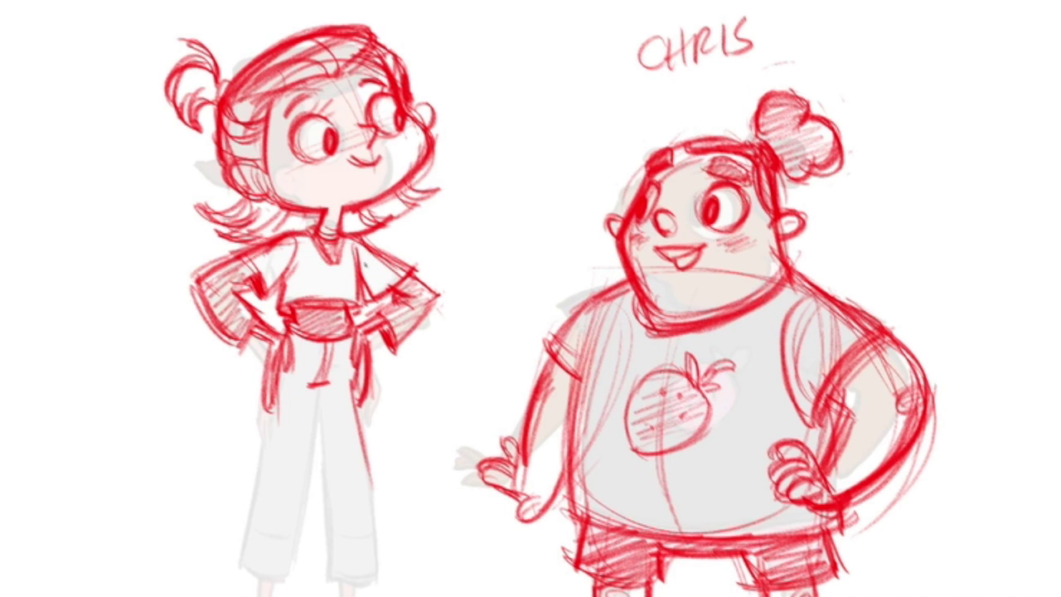
Select the taller character's arm nearest the shorter one, rotate it slightly and nudge it into place.
mouse_move(359, 245)
left_mouse_down()
mouse_move(461, 284)
mouse_move(352, 240)
left_mouse_up()
key("ctrl+t")
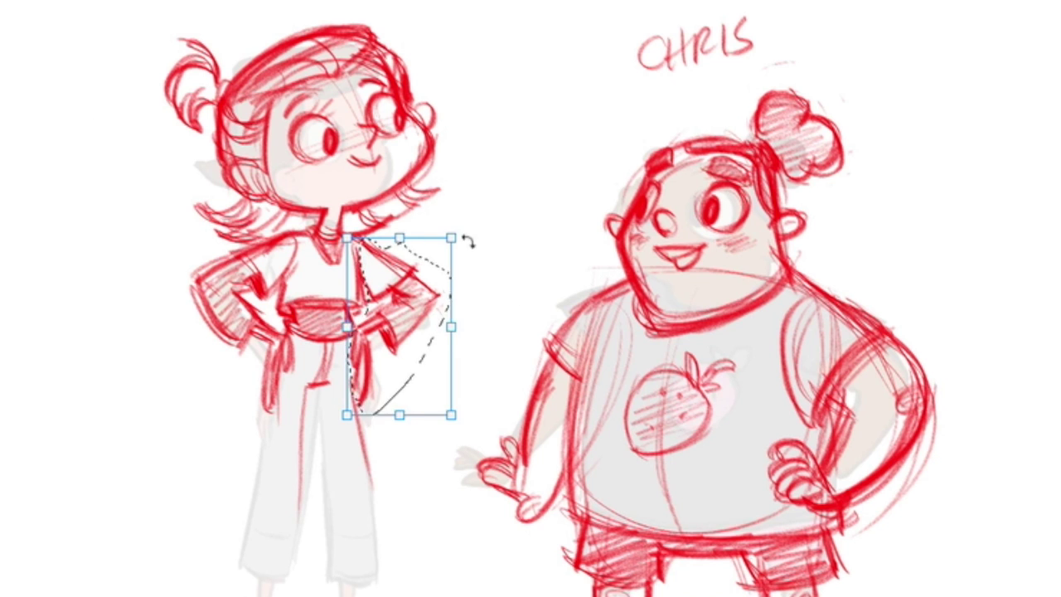
left_click_drag(469, 242, 475, 249)
left_click_drag(407, 286, 403, 289)
key("Return")
key("ctrl+d")
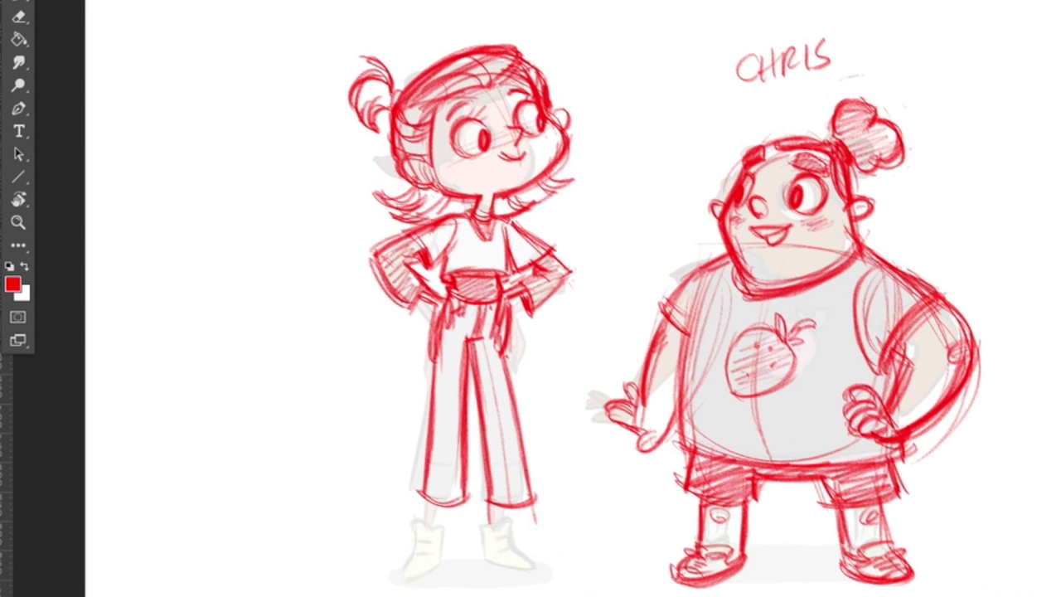
Refine the taller character's cropped trousers, cleaning up the inner leg lines and strengthening the outer contour.
left_click_drag(474, 343, 490, 490)
mouse_move(499, 341)
left_mouse_down()
mouse_move(528, 491)
mouse_move(475, 413)
left_mouse_up()
key("e")
left_click_drag(467, 335, 463, 468)
mouse_move(485, 345)
left_mouse_down()
mouse_move(511, 485)
mouse_move(533, 516)
mouse_move(466, 398)
mouse_move(464, 491)
left_mouse_up()
key("b")
left_click_drag(438, 319, 425, 498)
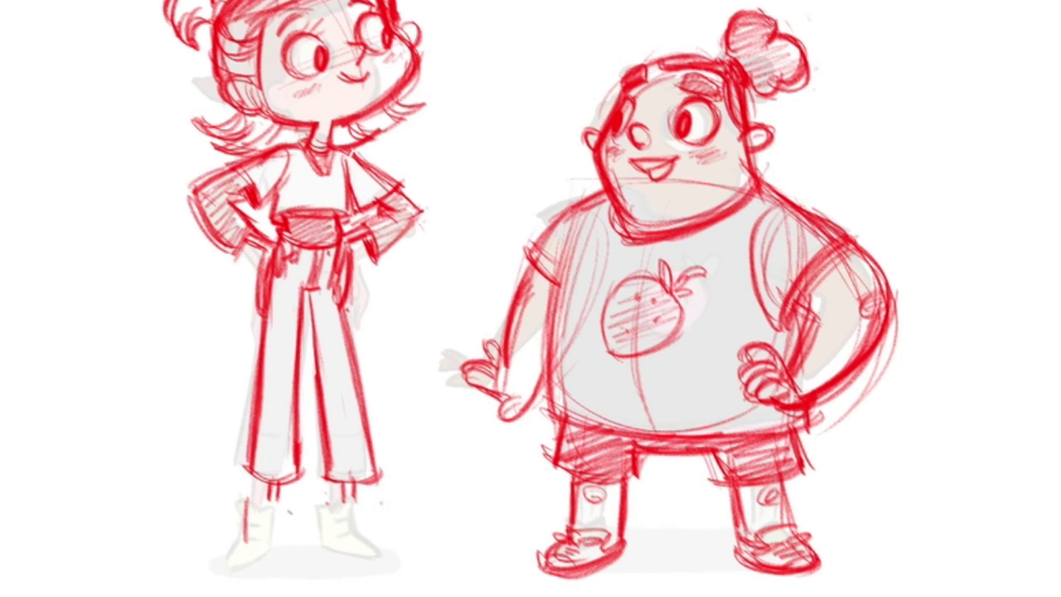
Draw the taller character's pointed ankle boots, adding short detail lines across the fronts.
left_click_drag(291, 502, 276, 548)
left_click_drag(342, 497, 330, 542)
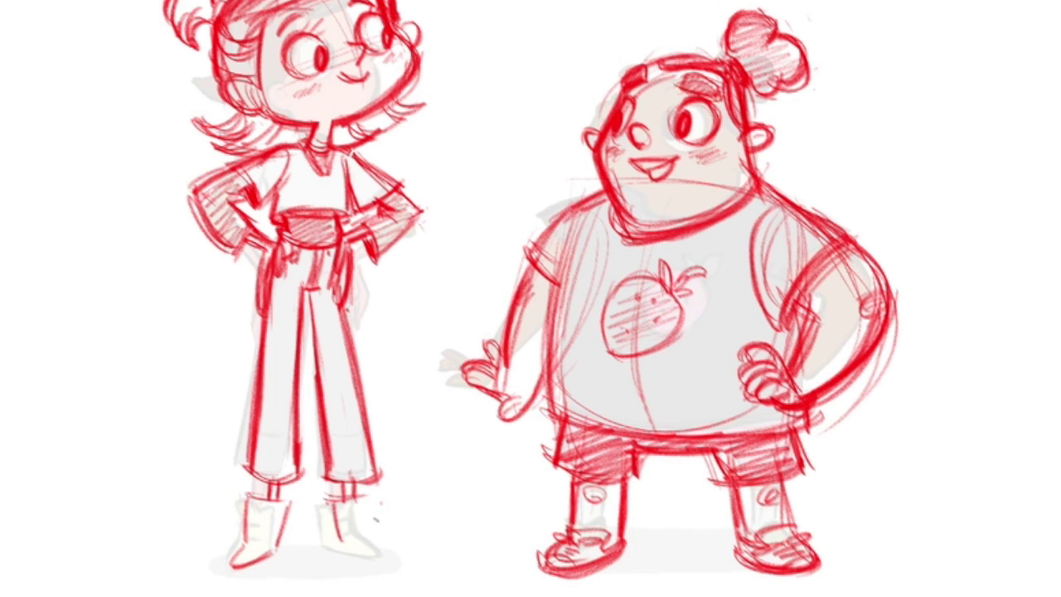
left_click_drag(375, 498, 372, 539)
left_click_drag(345, 508, 332, 557)
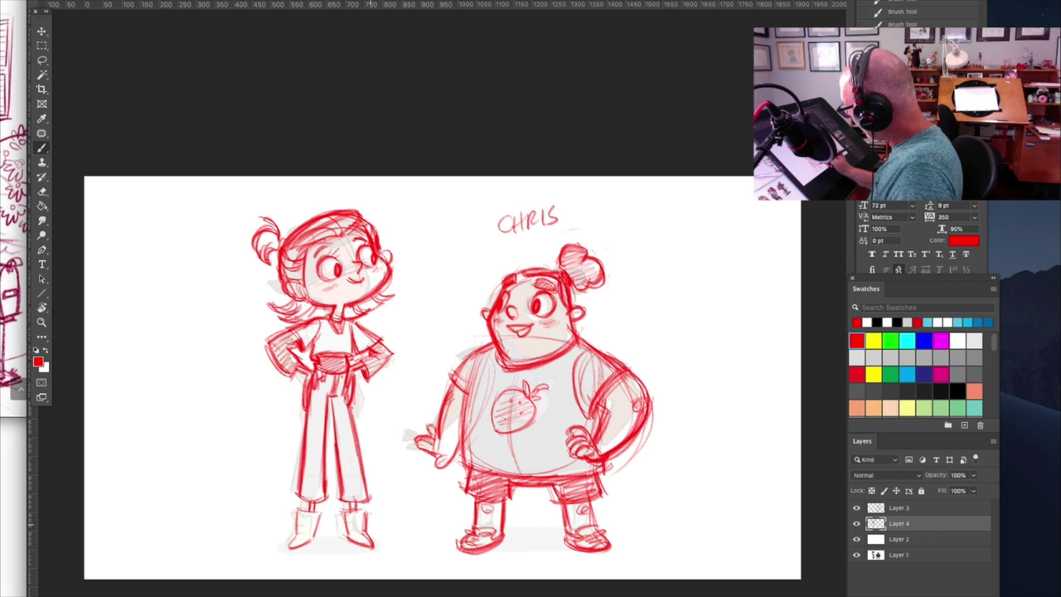
left_click_drag(312, 550, 286, 539)
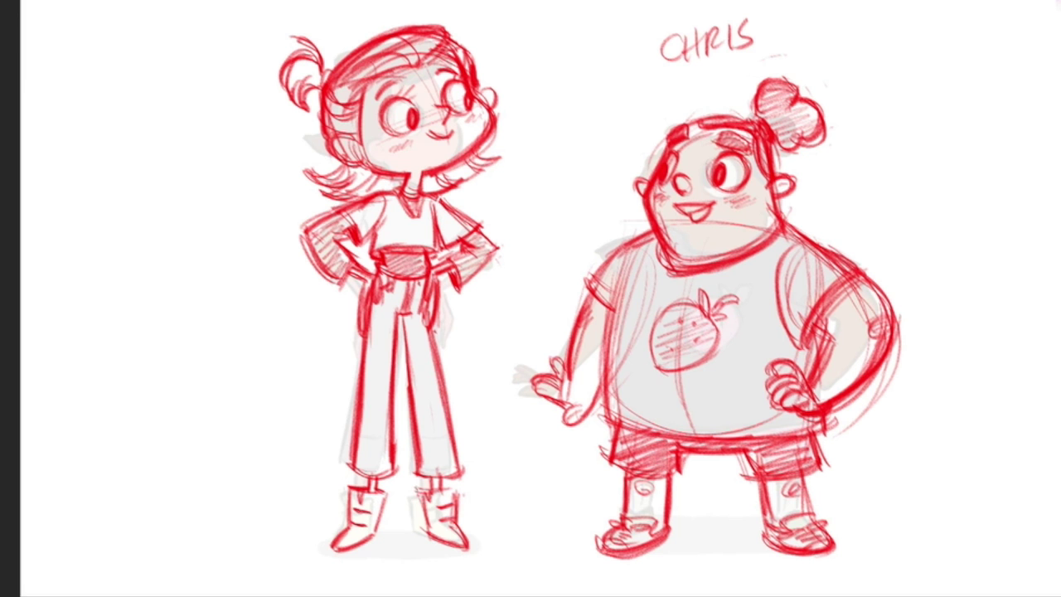
left_click_drag(456, 486, 460, 530)
left_click_drag(418, 491, 469, 549)
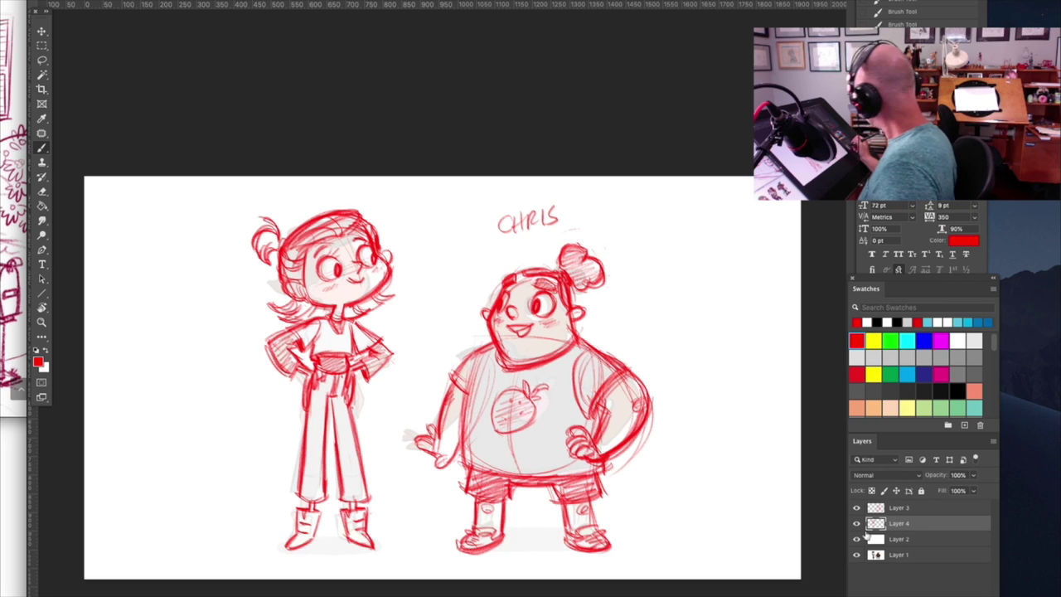
Set the white overlay layer to 100% opacity and toggle it with both sketch layers to compare against the original artwork.
left_click(877, 539)
left_click(974, 476)
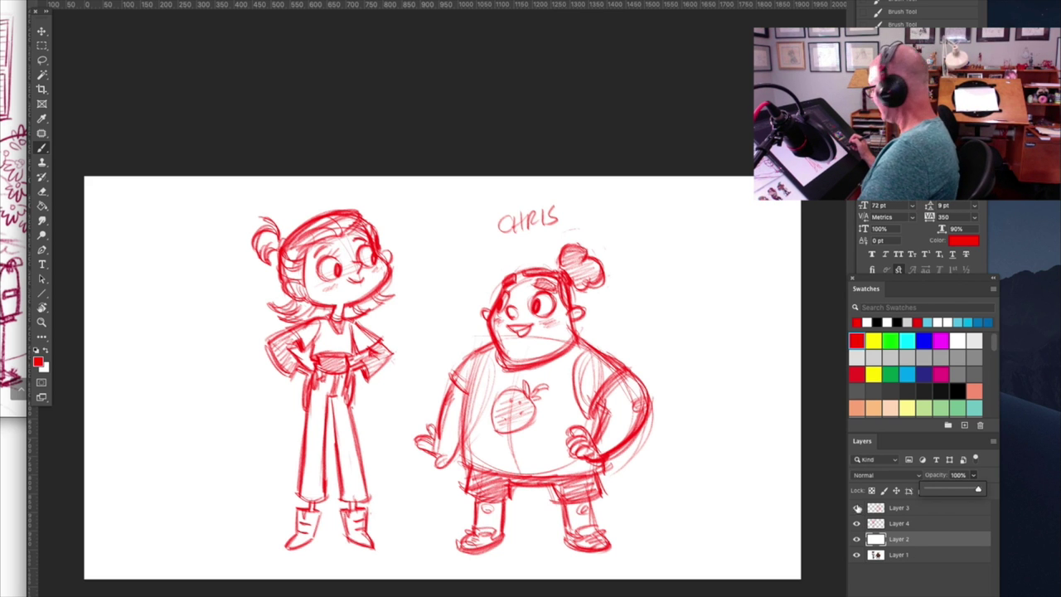
left_click_drag(857, 507, 860, 527)
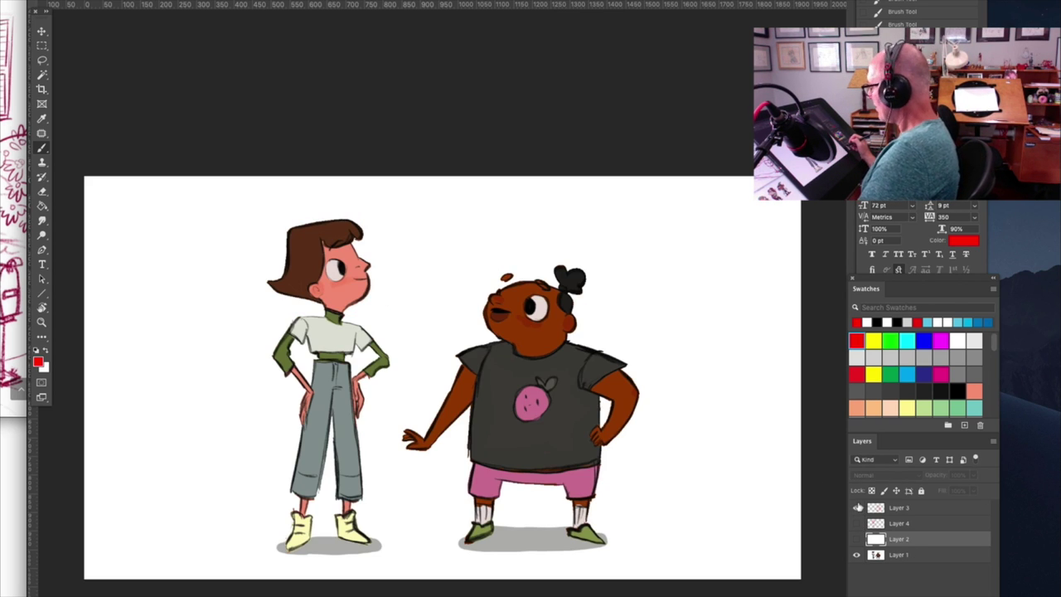
left_click(857, 507)
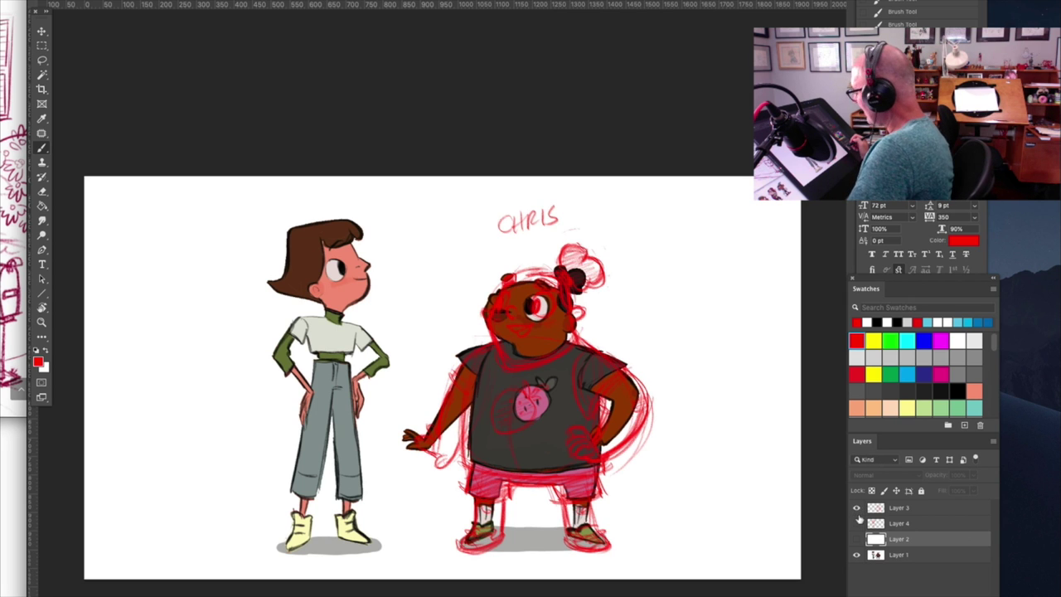
left_click(857, 507)
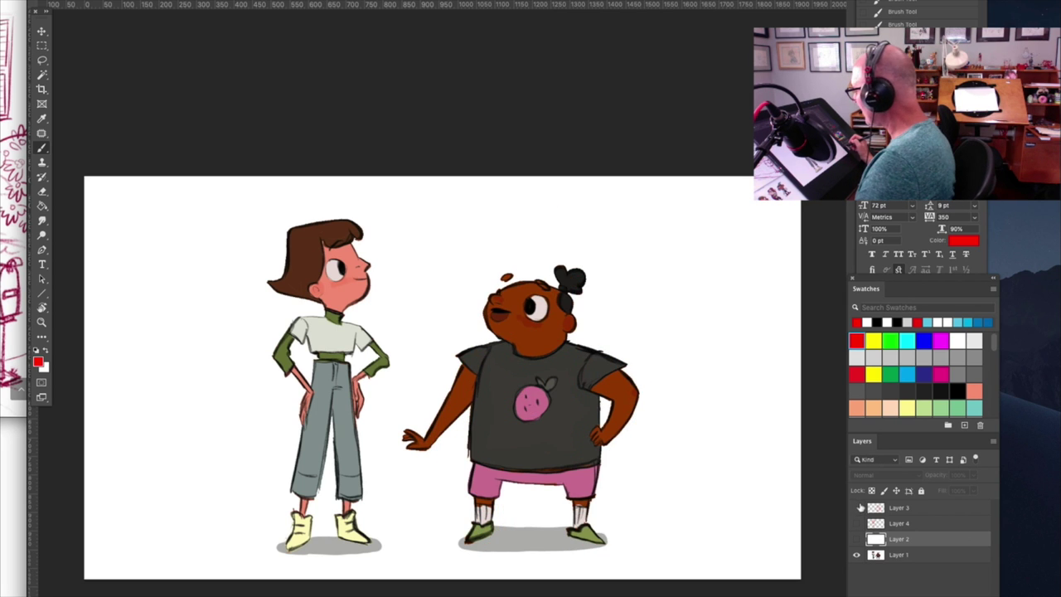
left_click_drag(858, 508, 858, 539)
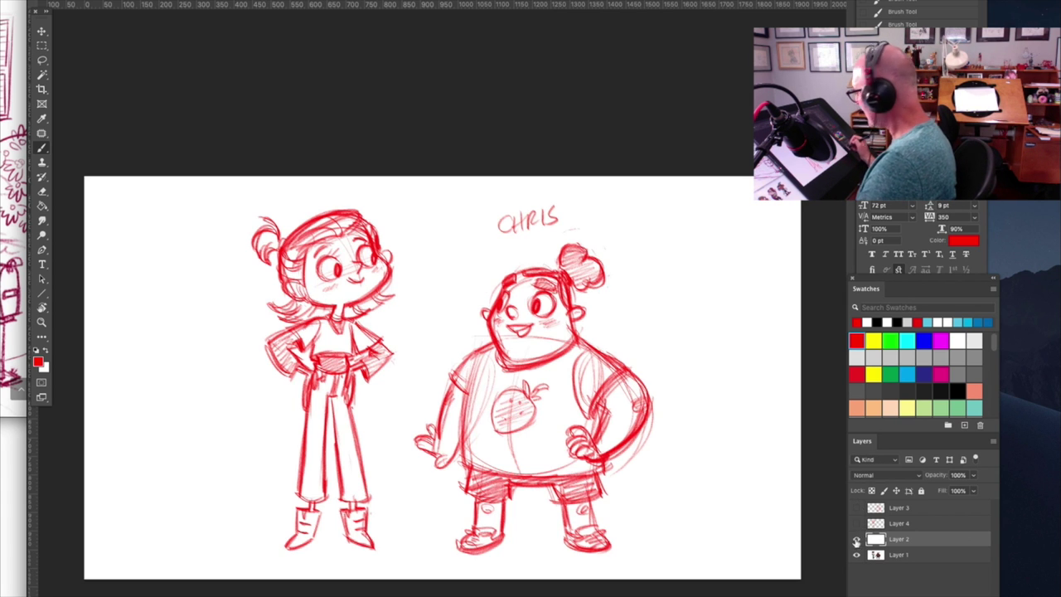
left_click(858, 540)
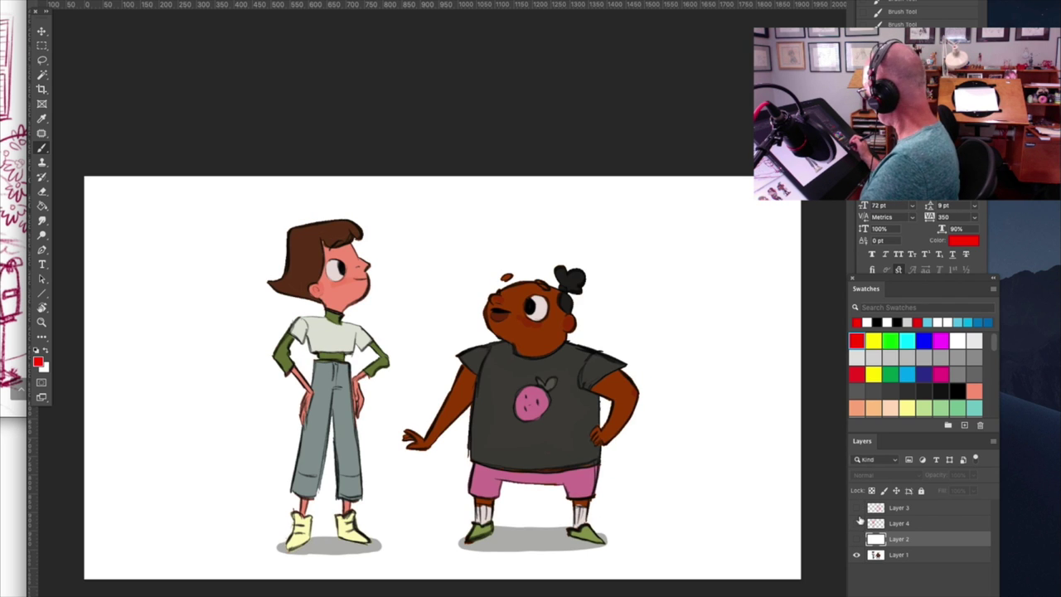
left_click_drag(858, 508, 857, 539)
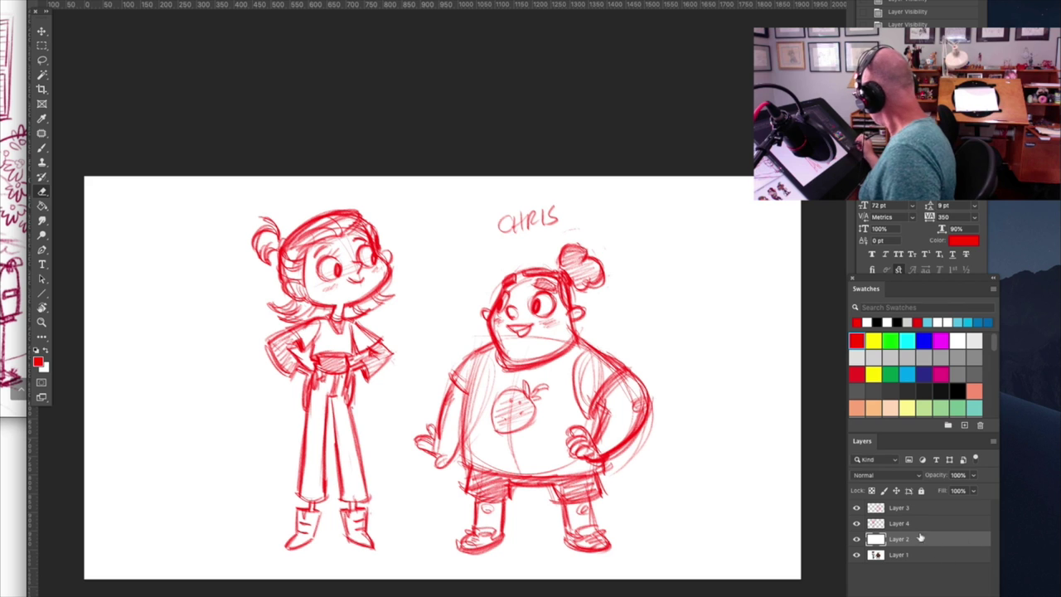
Isolate the shorter character's head from Layer 3 onto its own layer and fade it as a guide.
left_click(856, 523)
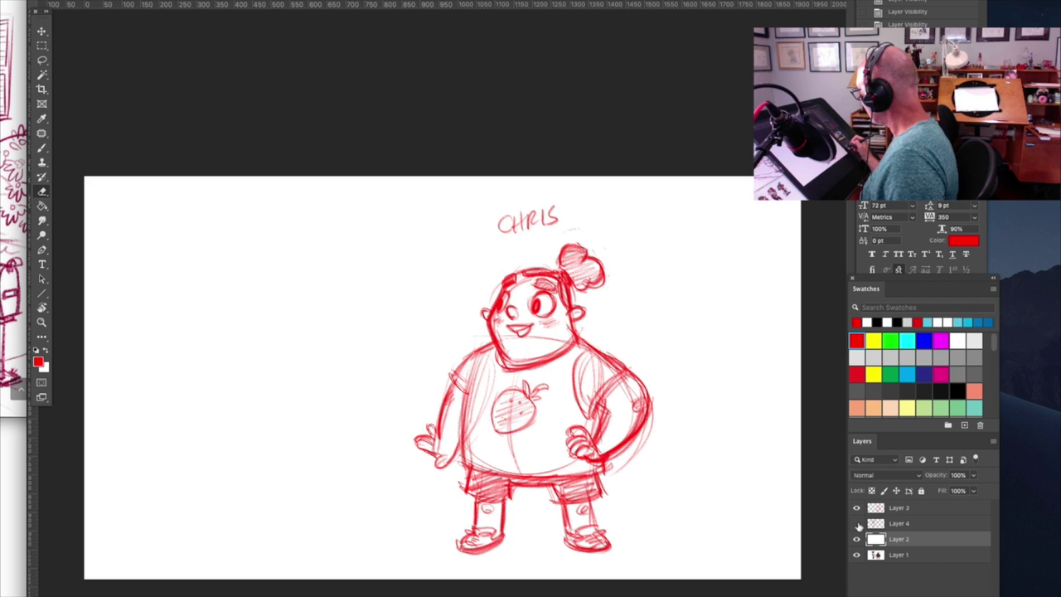
left_click(856, 523)
left_click(906, 509)
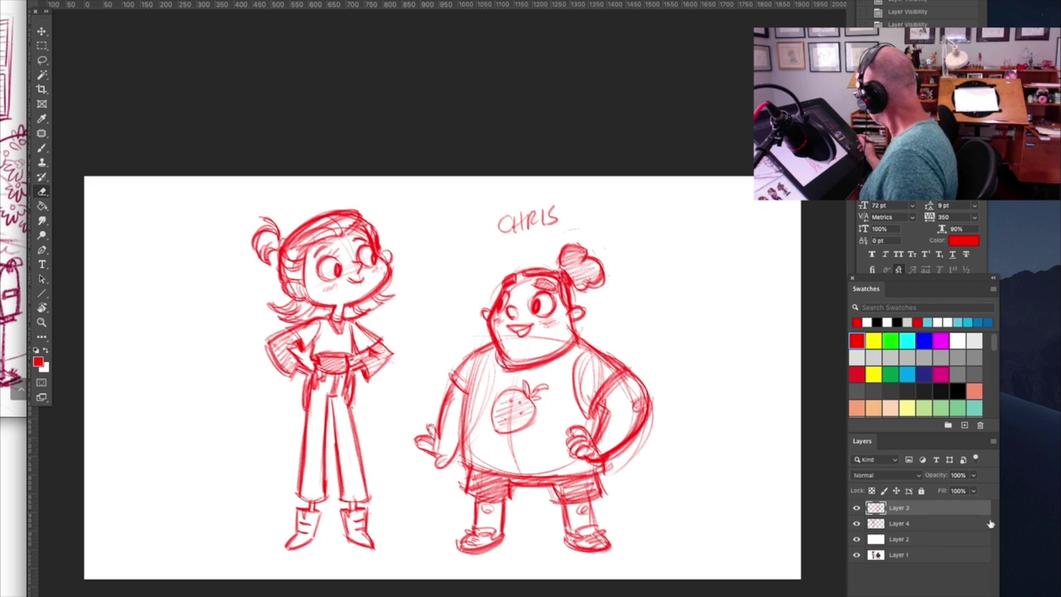
left_click(965, 595)
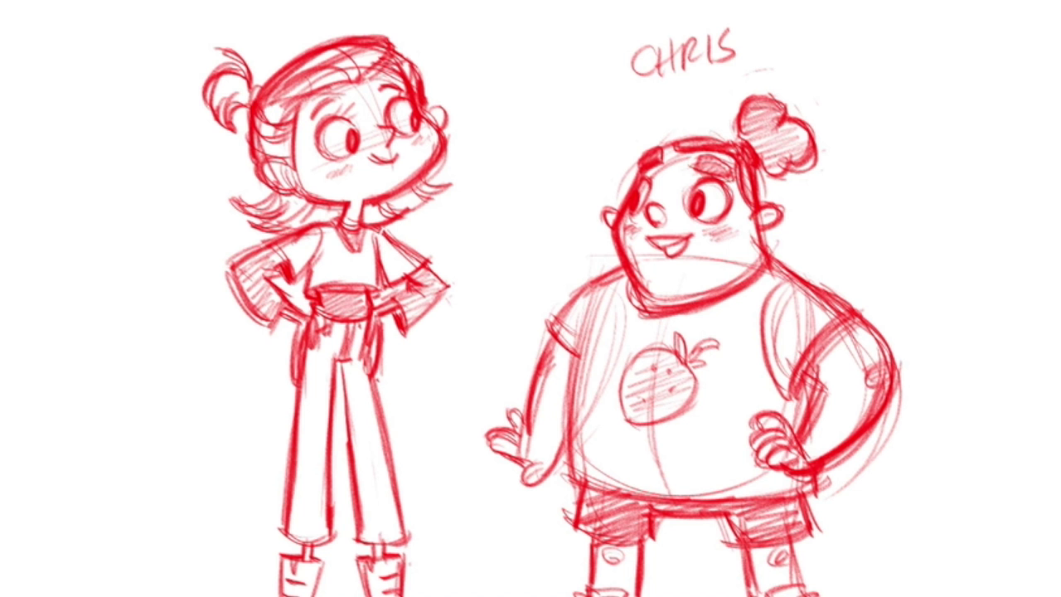
mouse_move(795, 242)
left_mouse_down()
mouse_move(639, 299)
mouse_move(802, 233)
left_mouse_up()
key("Delete")
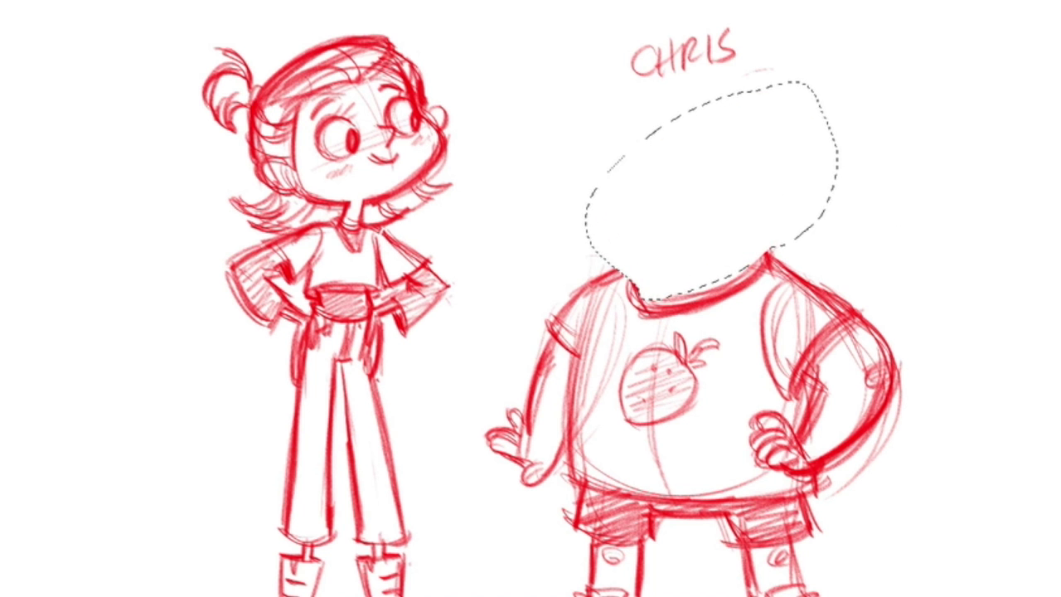
key("ctrl+z")
key("ctrl+d")
Sketch a new, rounder head over the faded one, with a small nose, a large round eye and an open smile.
left_click_drag(733, 155, 625, 257)
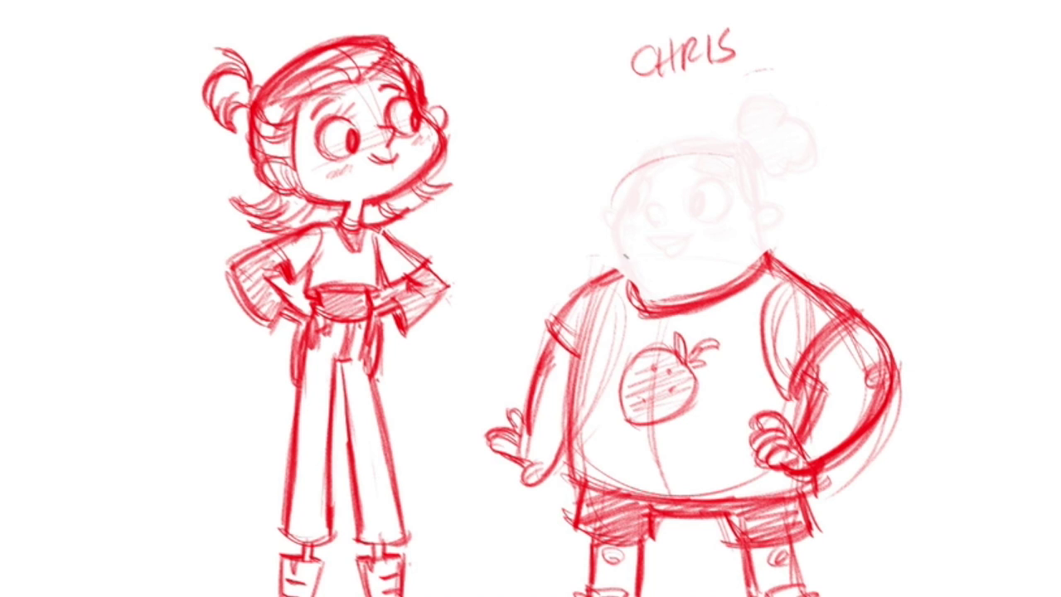
mouse_move(614, 201)
left_mouse_down()
mouse_move(737, 149)
mouse_move(630, 286)
left_mouse_up()
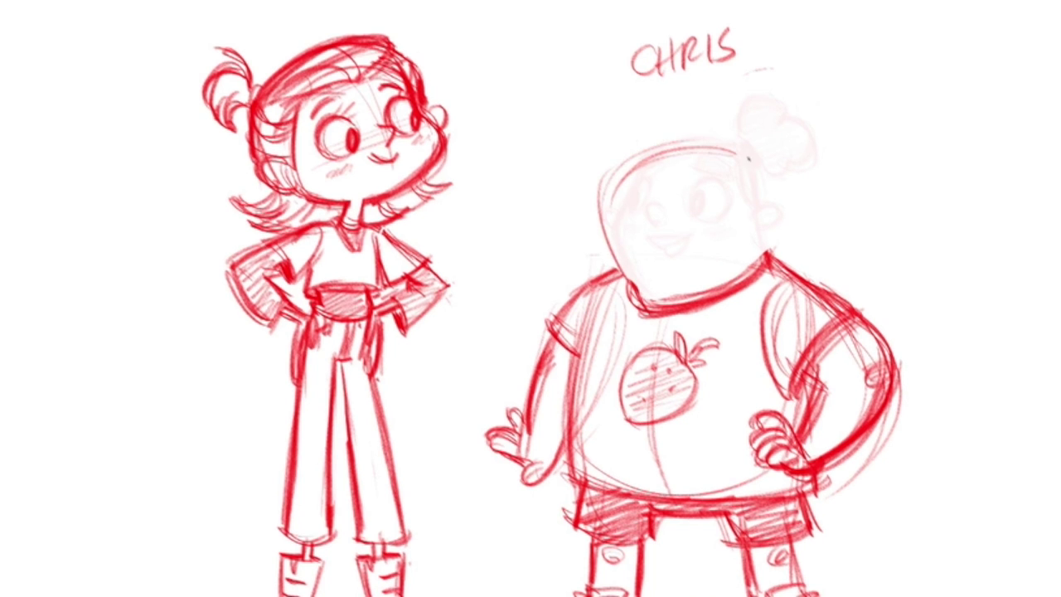
left_click_drag(750, 157, 651, 292)
left_click_drag(652, 162, 655, 166)
mouse_move(735, 194)
left_mouse_down()
mouse_move(732, 184)
mouse_move(684, 220)
left_mouse_up()
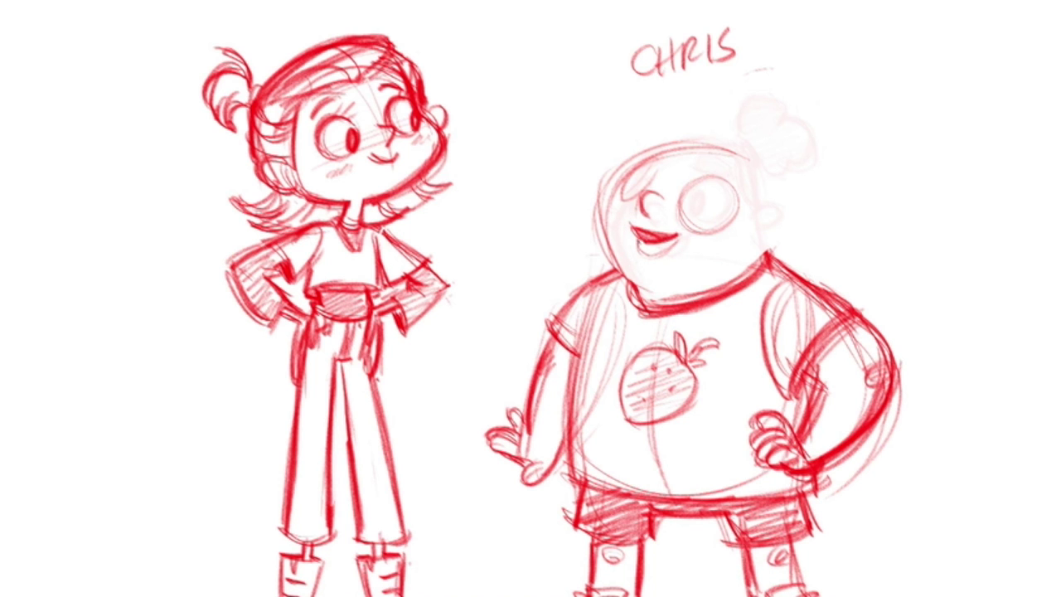
left_click_drag(637, 242, 679, 243)
Select the shorter character's new mouth and shift it slightly towards the front of the face.
key("l")
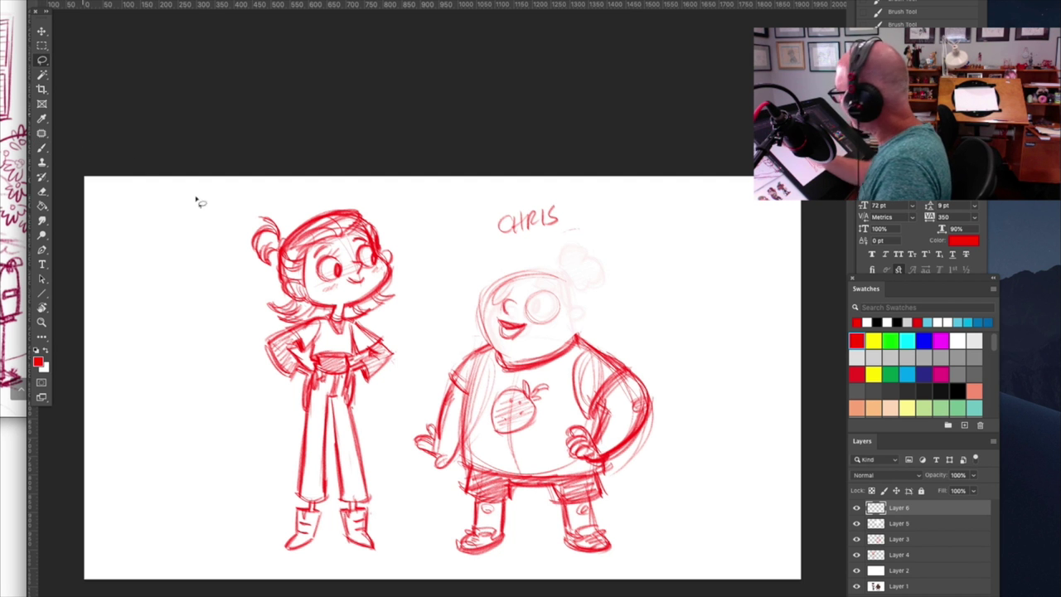
mouse_move(525, 318)
left_mouse_down()
mouse_move(498, 316)
mouse_move(503, 349)
left_mouse_up()
left_click_drag(531, 315, 529, 317)
key("v")
key("Return")
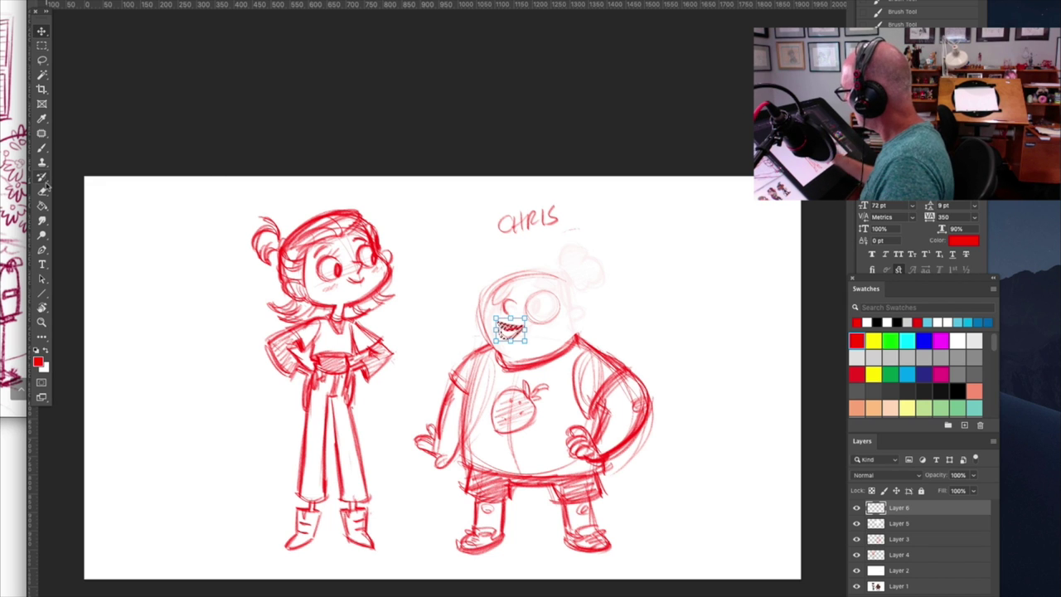
left_click_drag(516, 333, 514, 333)
key("ctrl+d")
key("b")
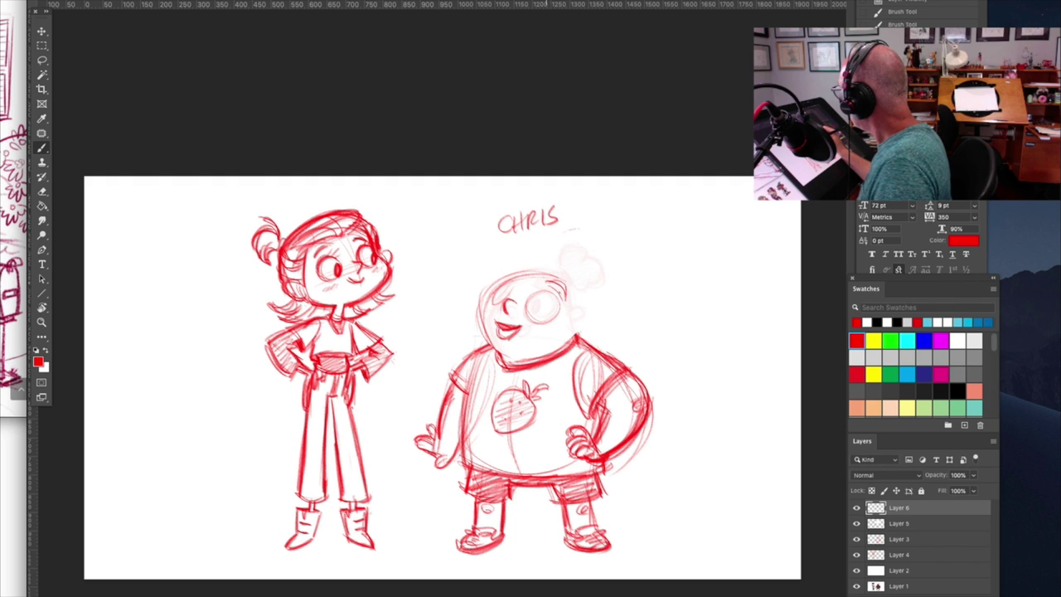
Draw a thick filled eyebrow, a darker hairline across the top of the head and a sideburn on the shorter character's new head.
left_click_drag(549, 286, 565, 298)
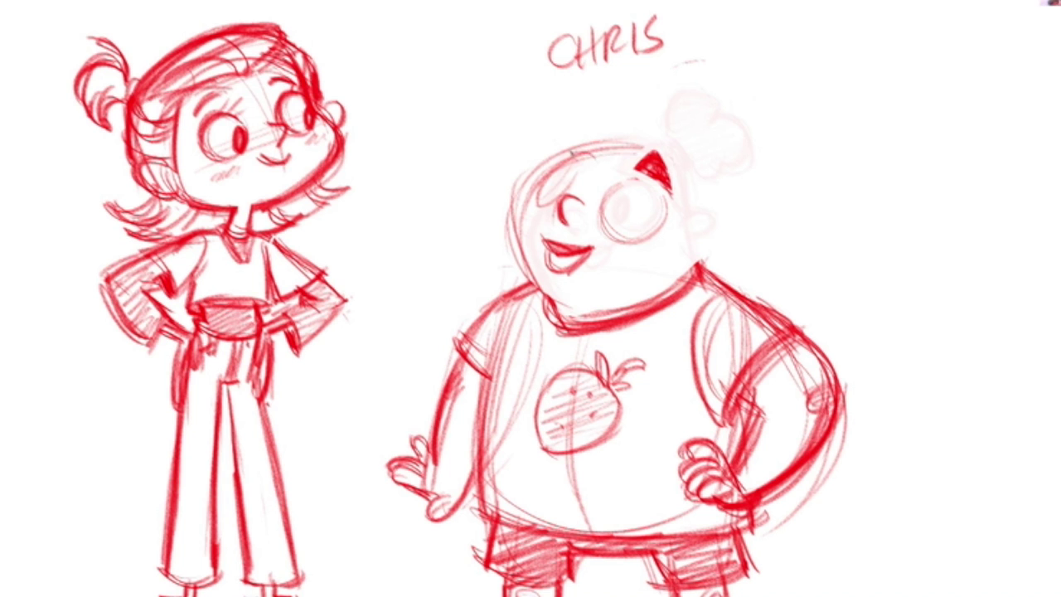
mouse_move(572, 153)
left_mouse_down()
mouse_move(652, 142)
mouse_move(693, 179)
left_mouse_up()
left_click_drag(621, 142, 686, 152)
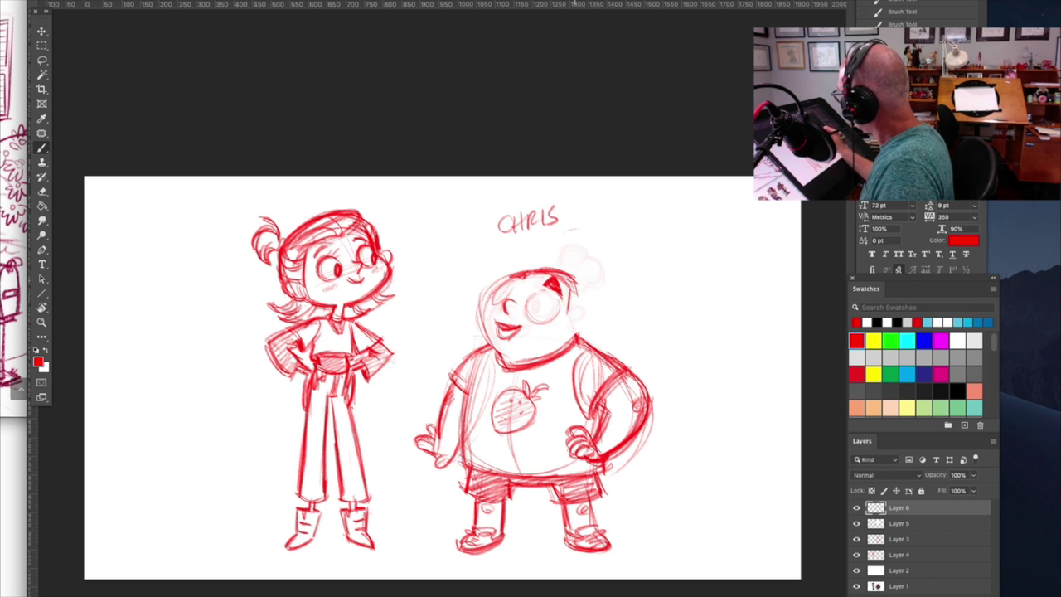
left_click_drag(581, 280, 571, 320)
left_click_drag(548, 270, 577, 289)
left_click_drag(553, 270, 580, 286)
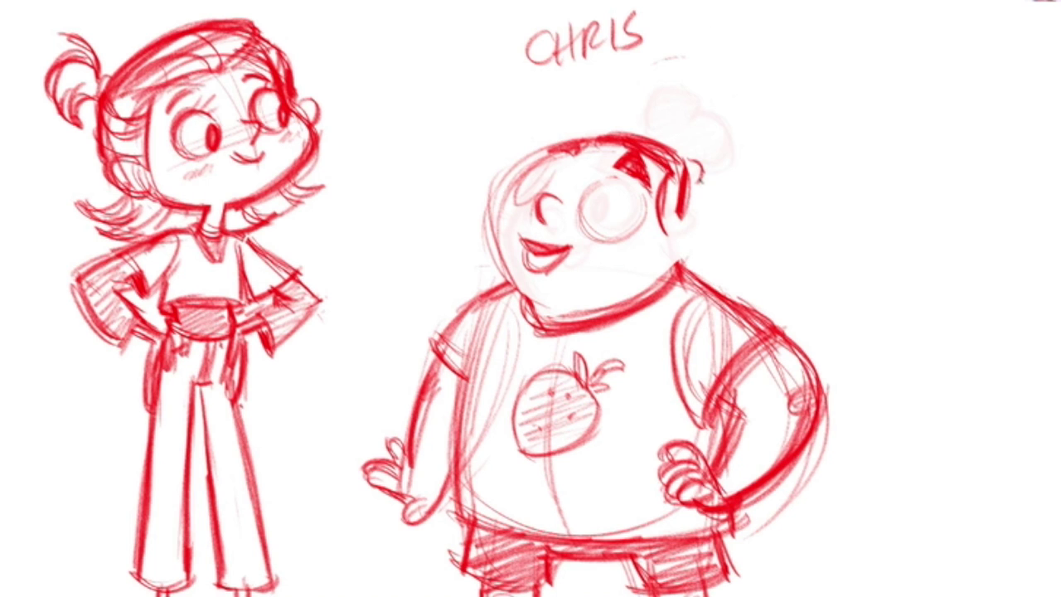
Sketch a fluffy, hatched hair bun behind the shorter character's head and a rounded near ear below it.
mouse_move(693, 182)
left_mouse_down()
mouse_move(758, 142)
mouse_move(760, 116)
mouse_move(738, 134)
mouse_move(729, 189)
mouse_move(757, 141)
mouse_move(700, 181)
left_mouse_up()
mouse_move(709, 189)
left_mouse_down()
mouse_move(704, 149)
mouse_move(784, 156)
left_mouse_up()
left_click_drag(703, 154, 762, 136)
left_click_drag(698, 133, 744, 117)
mouse_move(685, 219)
left_mouse_down()
mouse_move(670, 241)
mouse_move(706, 219)
left_mouse_up()
mouse_move(672, 242)
left_mouse_down()
mouse_move(713, 228)
mouse_move(712, 250)
left_mouse_up()
left_click_drag(669, 217, 708, 230)
Strengthen the outline of the shorter character's face from forehead to chin and at the back of the jaw.
left_click_drag(561, 149, 494, 239)
left_click_drag(496, 189, 530, 291)
left_click_drag(492, 217, 549, 312)
left_click_drag(674, 249, 679, 275)
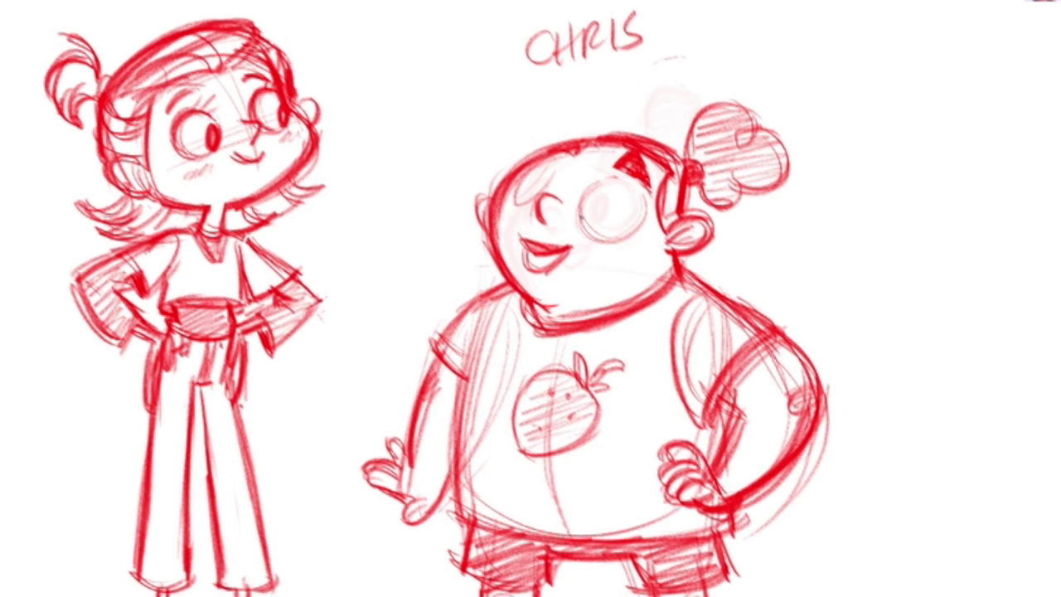
Fill in the shorter character's pupils, add the far eye and darken the outline of the near eye.
left_click_drag(592, 190, 589, 225)
left_click_drag(583, 197, 594, 219)
left_click_drag(525, 174, 518, 202)
left_click_drag(533, 161, 547, 199)
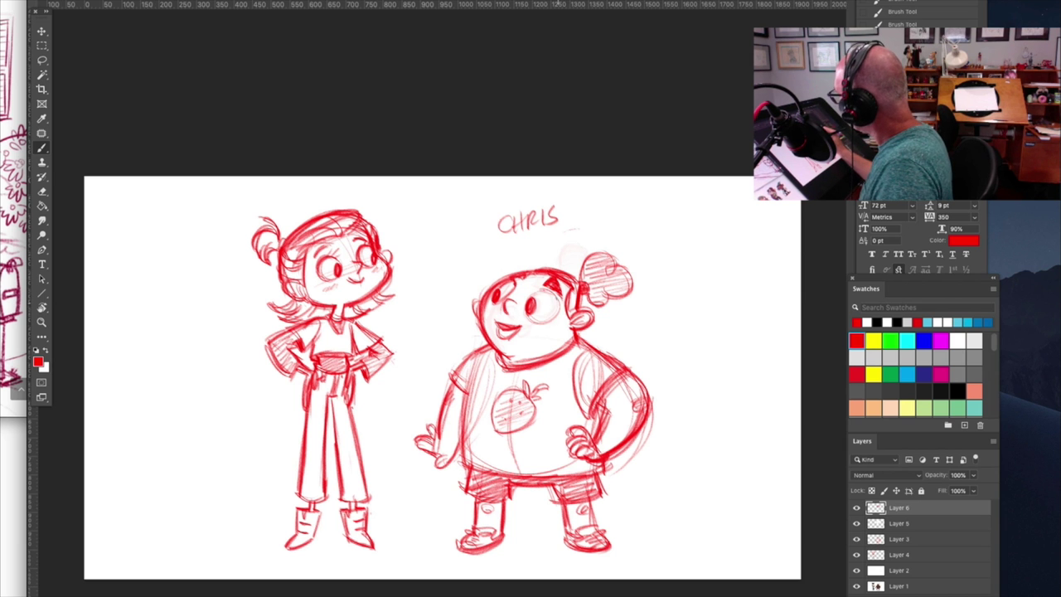
left_click_drag(557, 302, 538, 292)
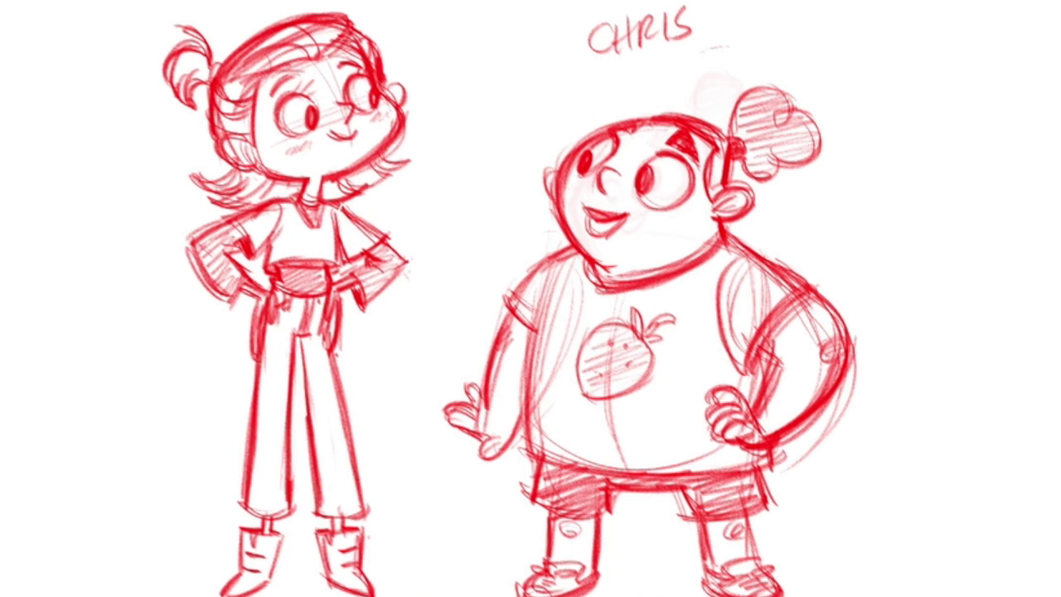
Select the shorter character's mouth, rotate it slightly and clear the selection.
mouse_move(611, 201)
left_mouse_down()
mouse_move(586, 240)
mouse_move(612, 202)
mouse_move(652, 184)
mouse_move(647, 195)
left_mouse_up()
key("ctrl+t")
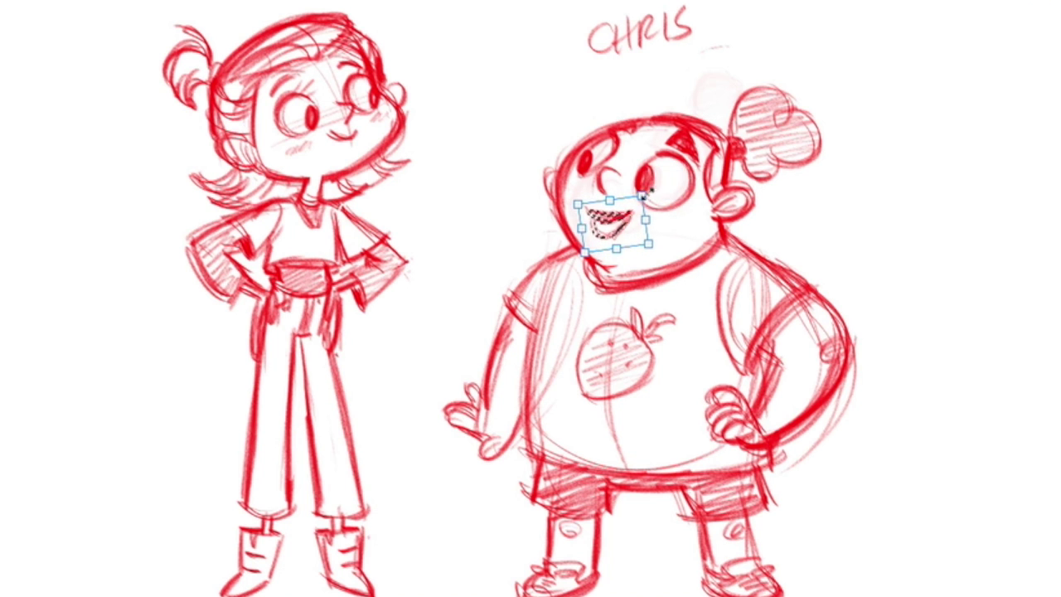
key("Return")
key("ctrl+d")
Toggle Layer 4, Layer 5 and Layer 6 to compare the shorter character's earlier head with the new one.
key("ctrl+t")
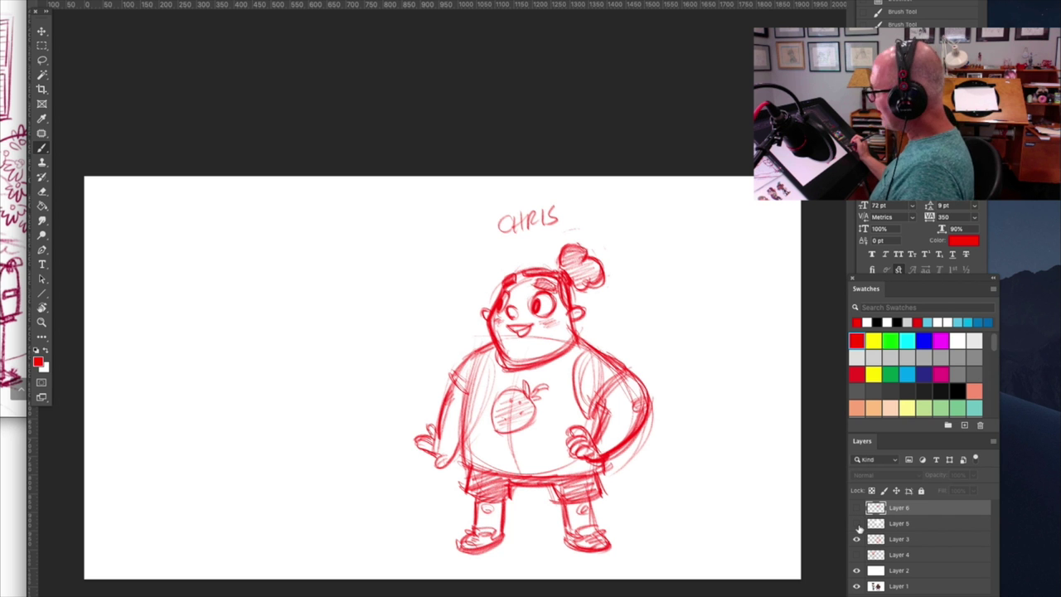
left_click(856, 555)
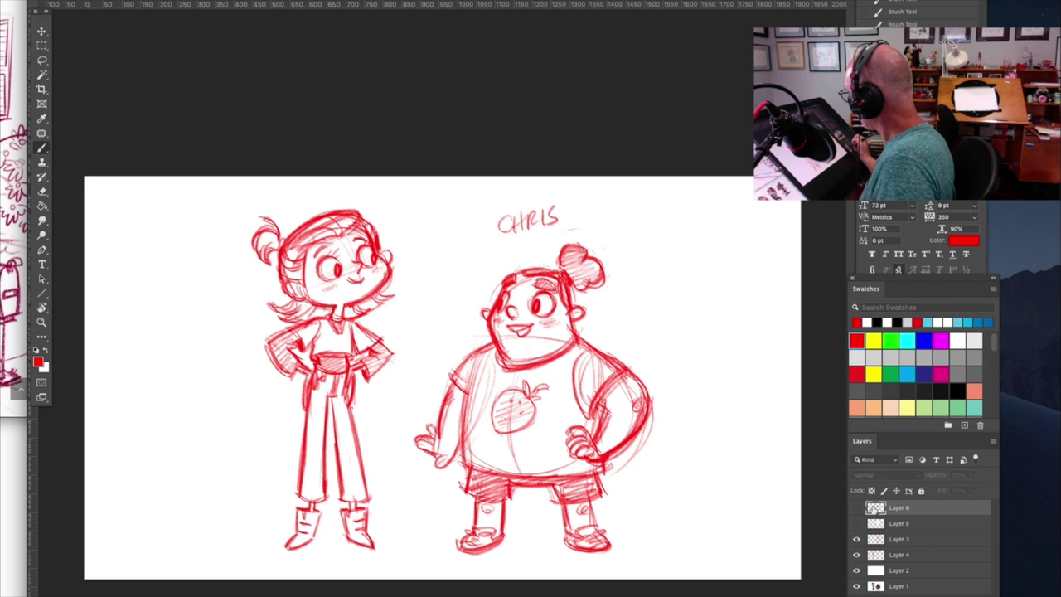
left_click(857, 523)
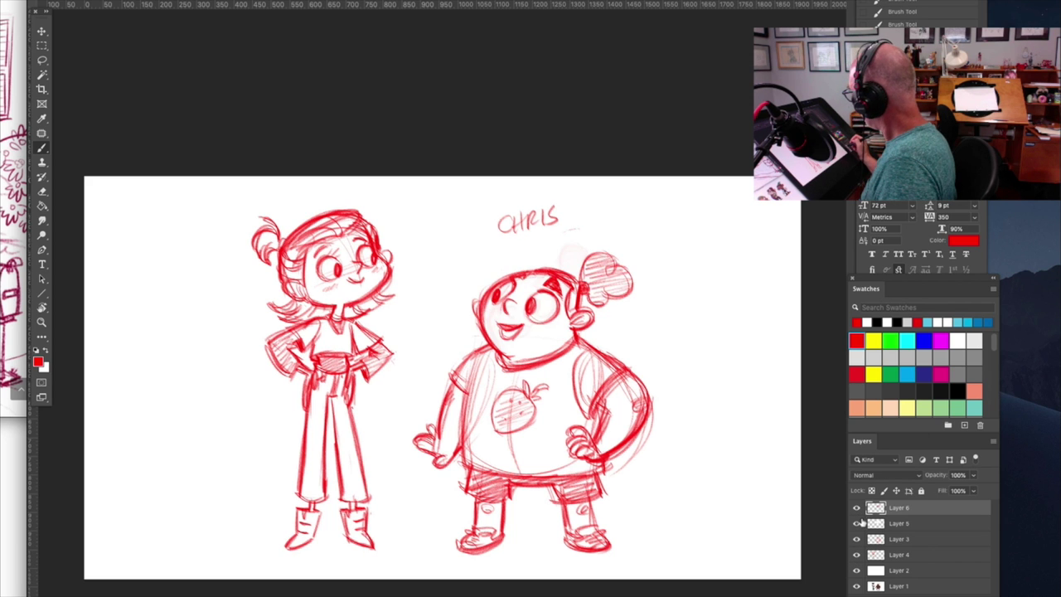
Shift the new head slightly backward on the shorter character's body and redraw the collar, shoulder and sleeve lines in red.
left_click(44, 34)
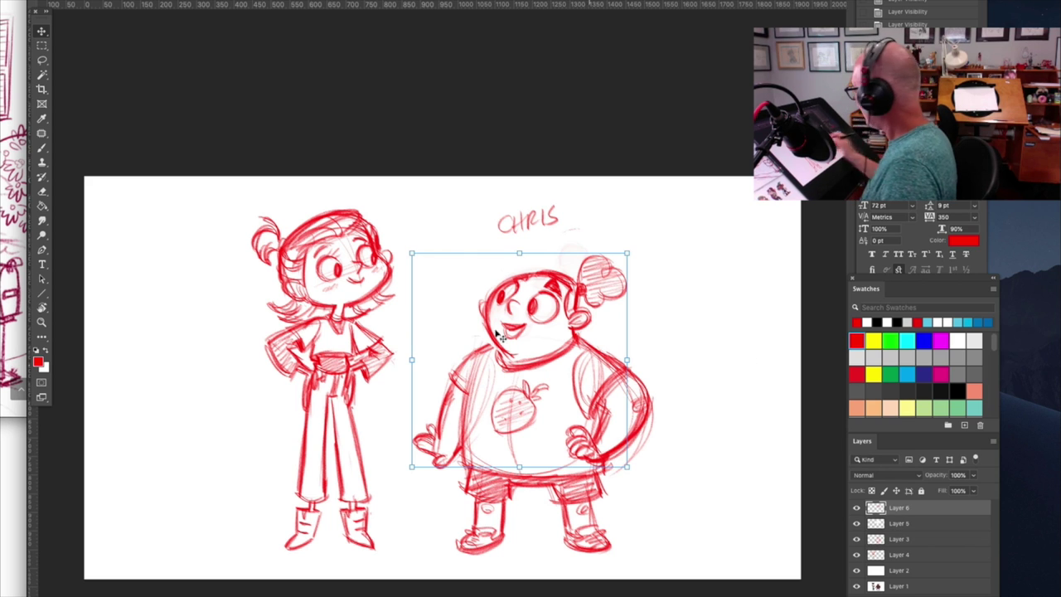
left_click(41, 147)
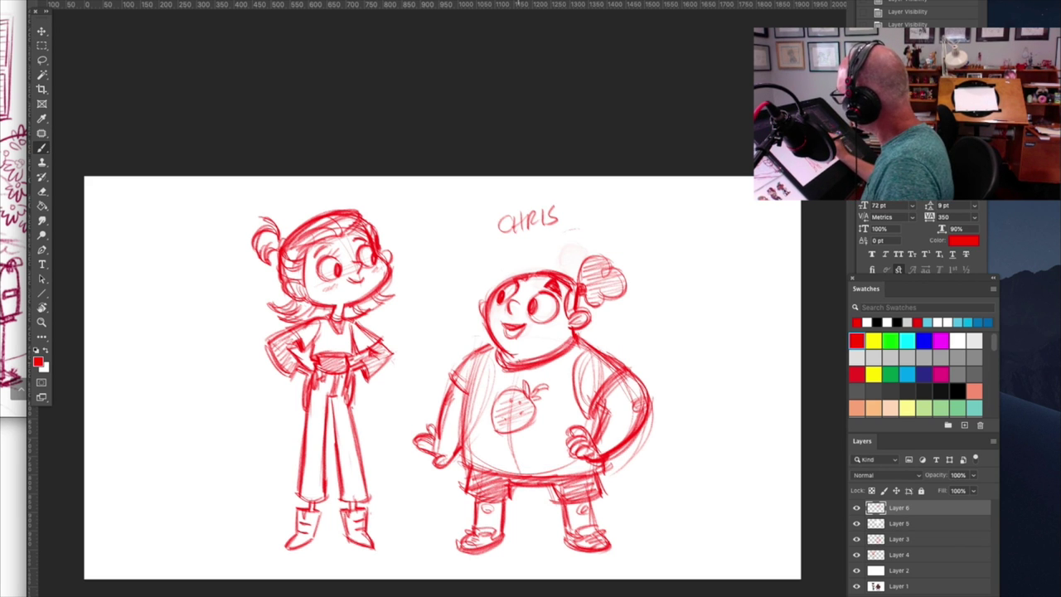
left_click_drag(500, 339, 476, 354)
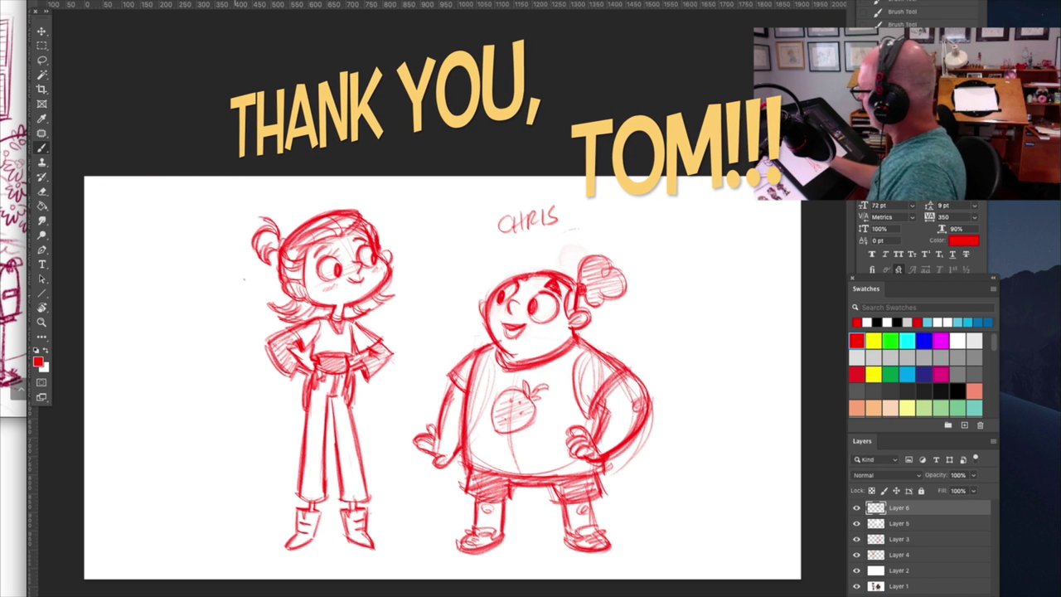
Letter the name "JUJU" beside the taller character's head and shade her boots with red hatching.
mouse_move(212, 211)
left_mouse_down()
mouse_move(203, 226)
mouse_move(250, 204)
mouse_move(217, 208)
left_mouse_up()
left_click_drag(347, 513, 365, 520)
left_click_drag(319, 513, 299, 517)
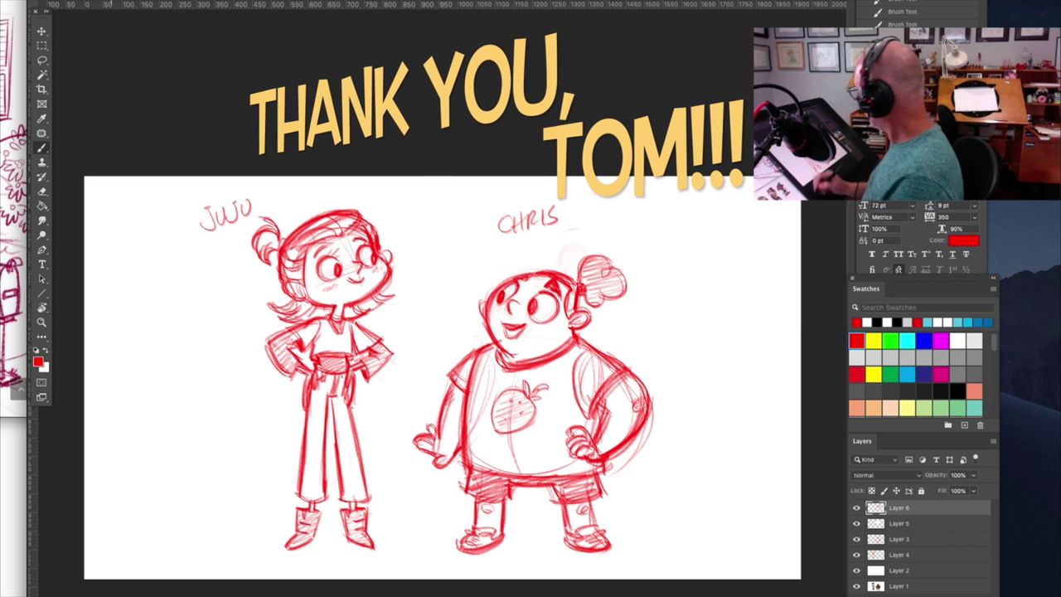